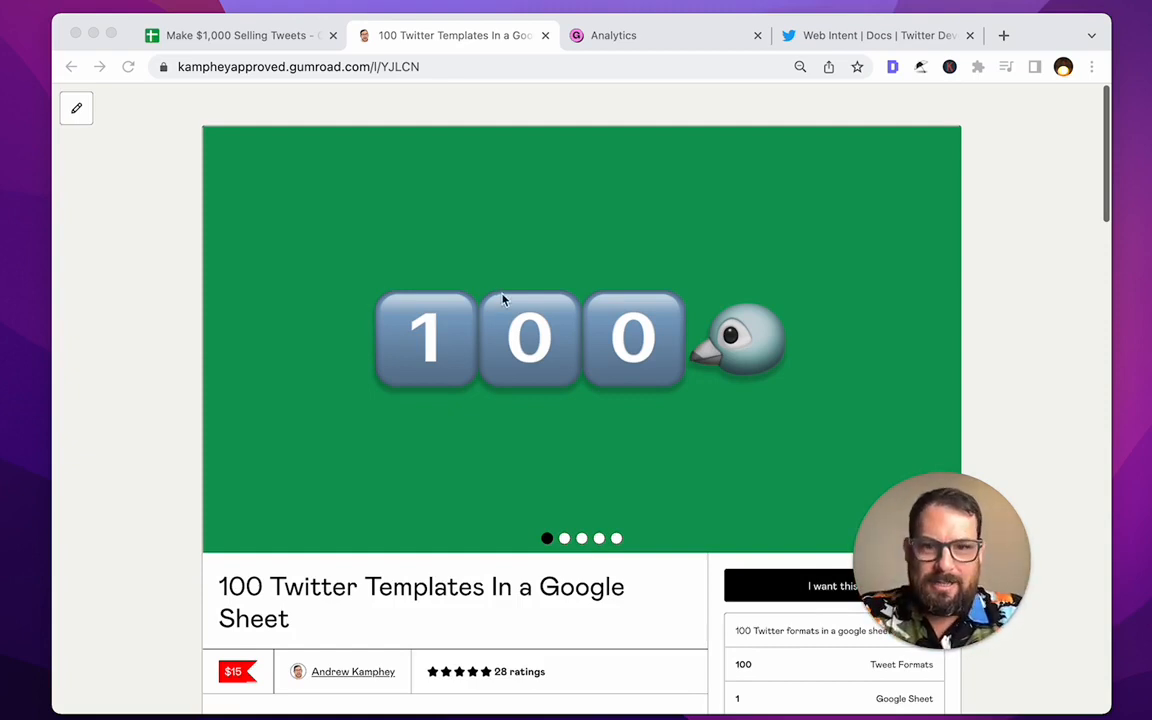
- Review the 100 Twitter Templates product page and the Gumroad sales analytics, ending on the Make $1,000 Selling Tweets spreadsheet
{"action": "scroll", "coordinate": [460, 357], "scroll_direction": "down", "scroll_amount": 1}
{"action": "scroll", "coordinate": [460, 357], "scroll_direction": "up", "scroll_amount": 1}
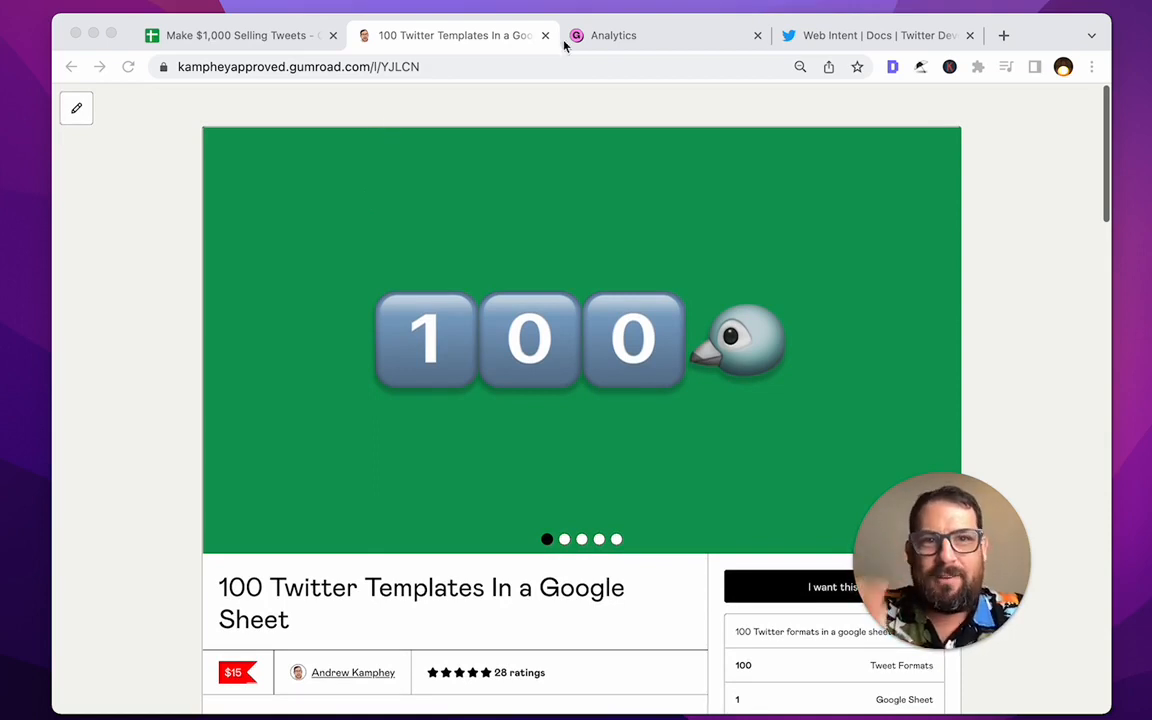
{"action": "left_click", "coordinate": [606, 36]}
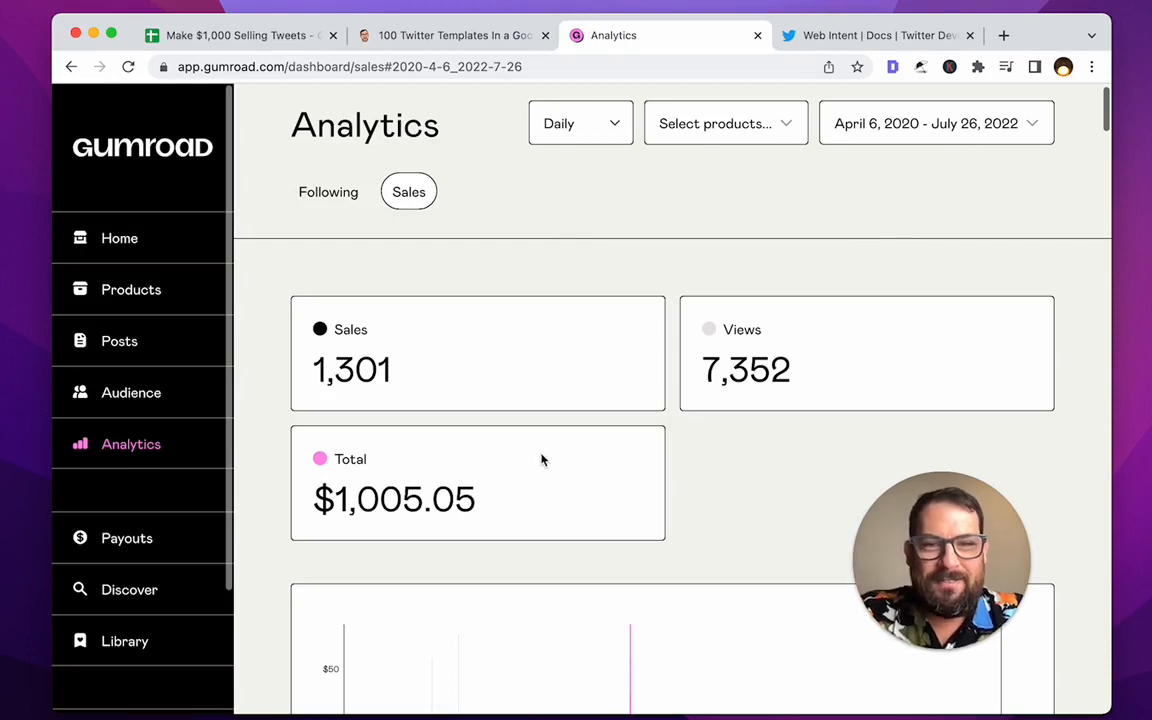
{"action": "left_click_drag", "start_coordinate": [388, 373], "coordinate": [264, 383]}
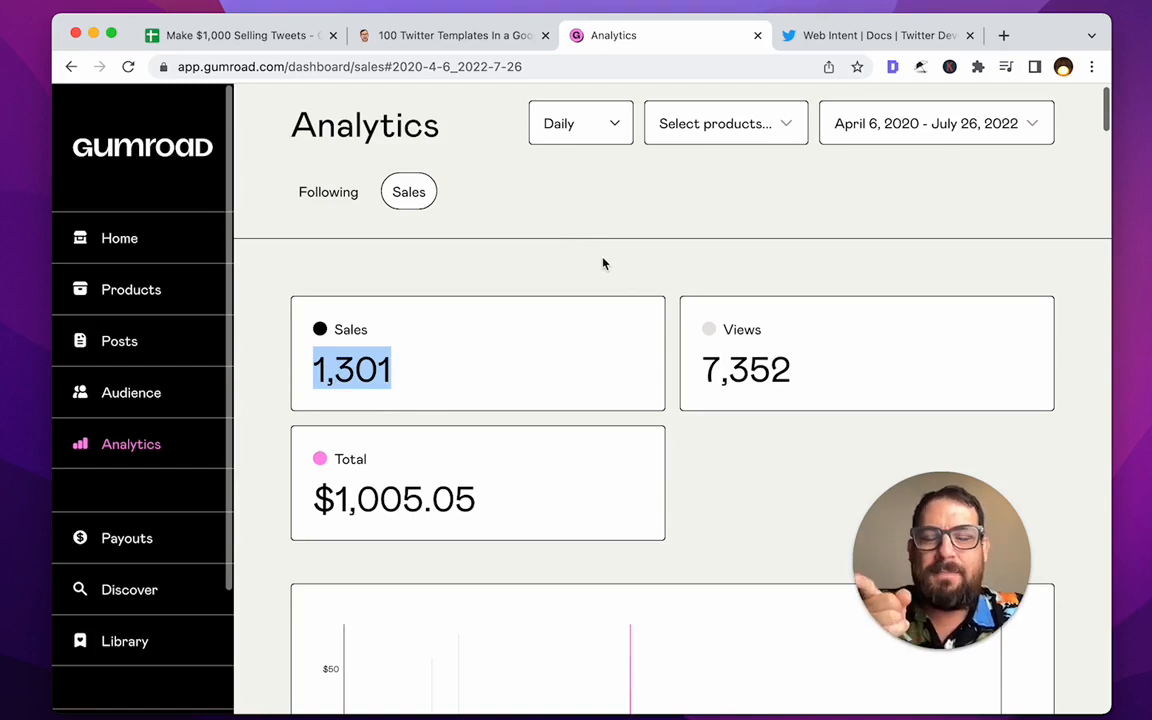
{"action": "left_click", "coordinate": [441, 35]}
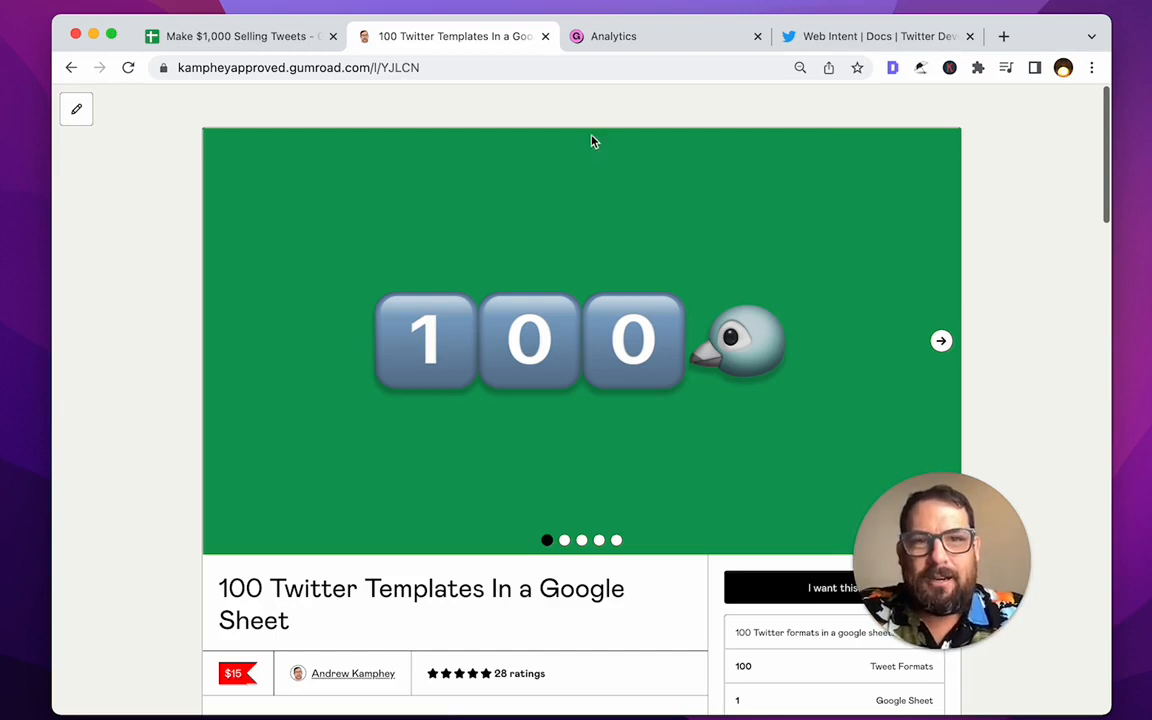
{"action": "left_click", "coordinate": [250, 38]}
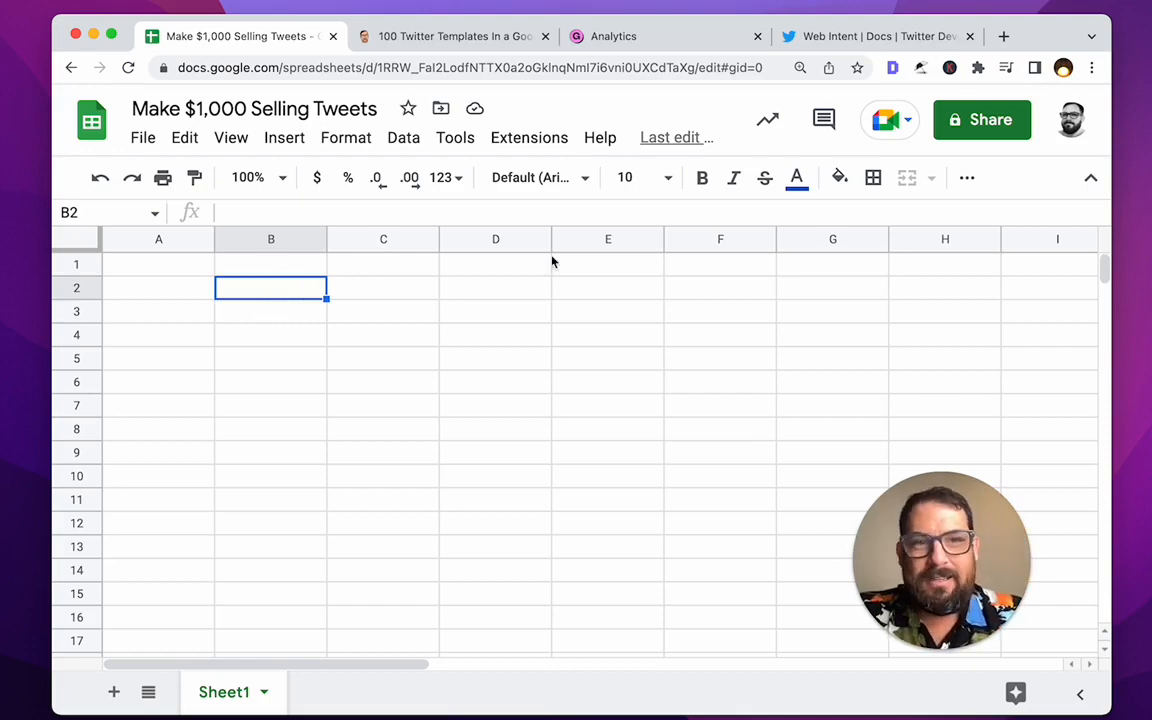
{"action": "left_click", "coordinate": [902, 40]}
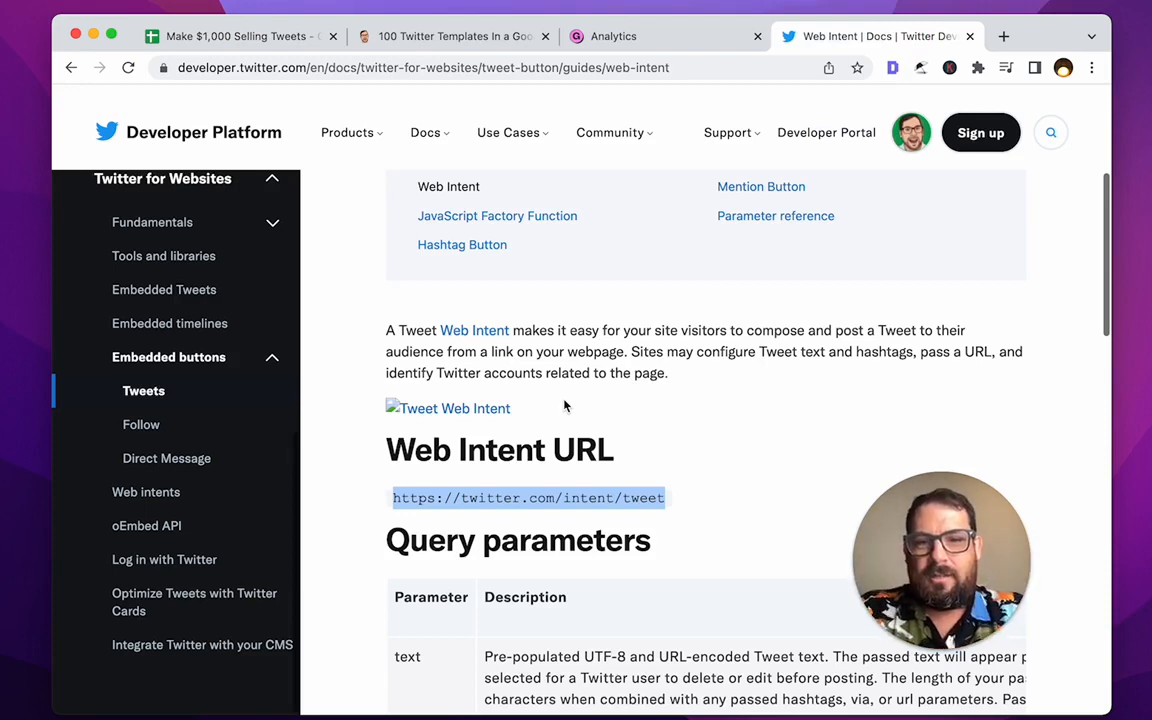
{"action": "scroll", "coordinate": [565, 405], "scroll_direction": "up", "scroll_amount": 5}
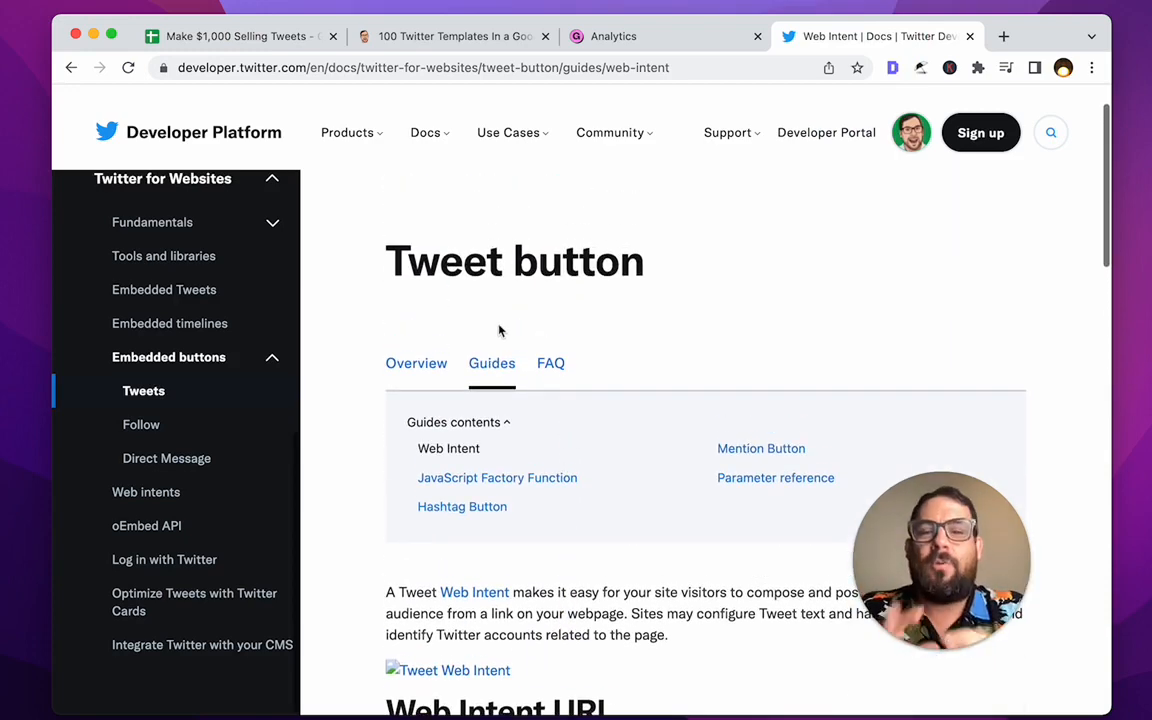
{"action": "scroll", "coordinate": [500, 330], "scroll_direction": "down", "scroll_amount": 4}
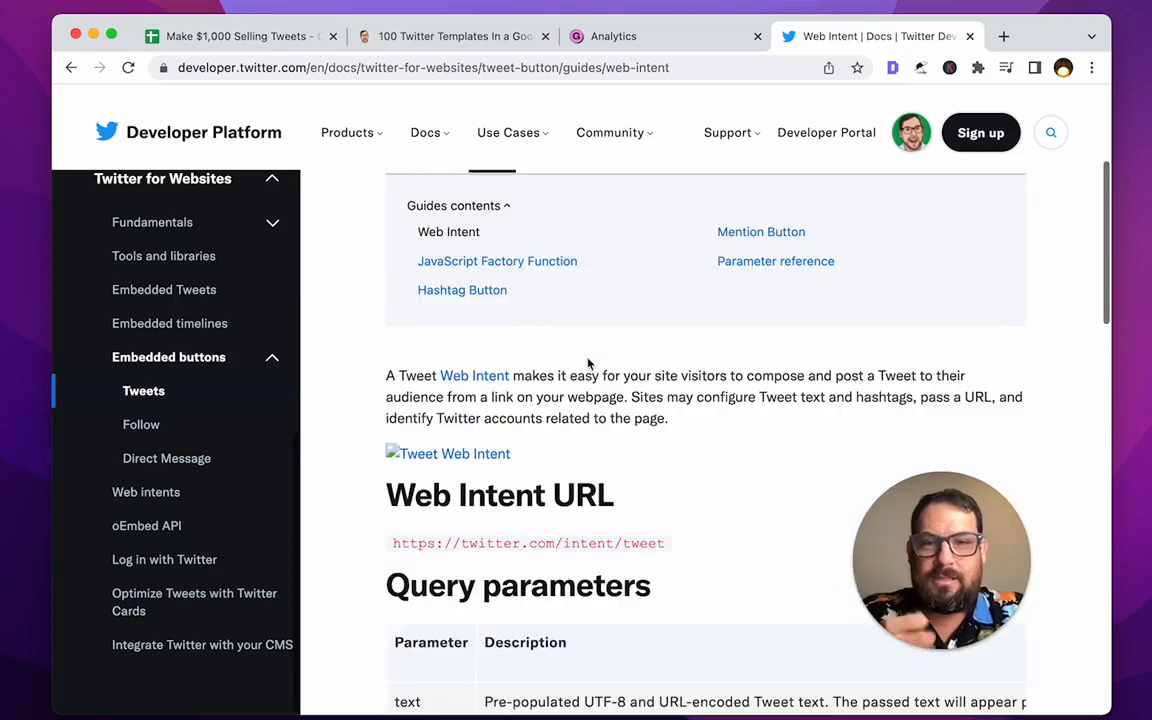
{"action": "scroll", "coordinate": [589, 364], "scroll_direction": "down", "scroll_amount": 2}
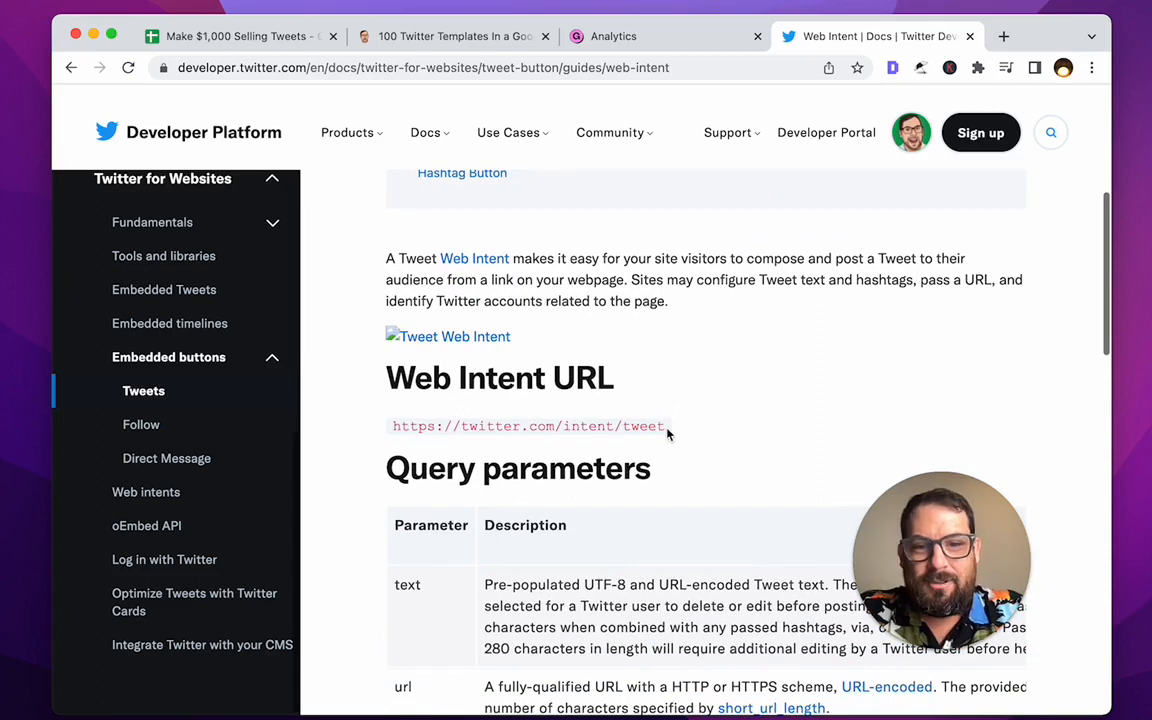
{"action": "left_click_drag", "start_coordinate": [665, 427], "coordinate": [408, 424]}
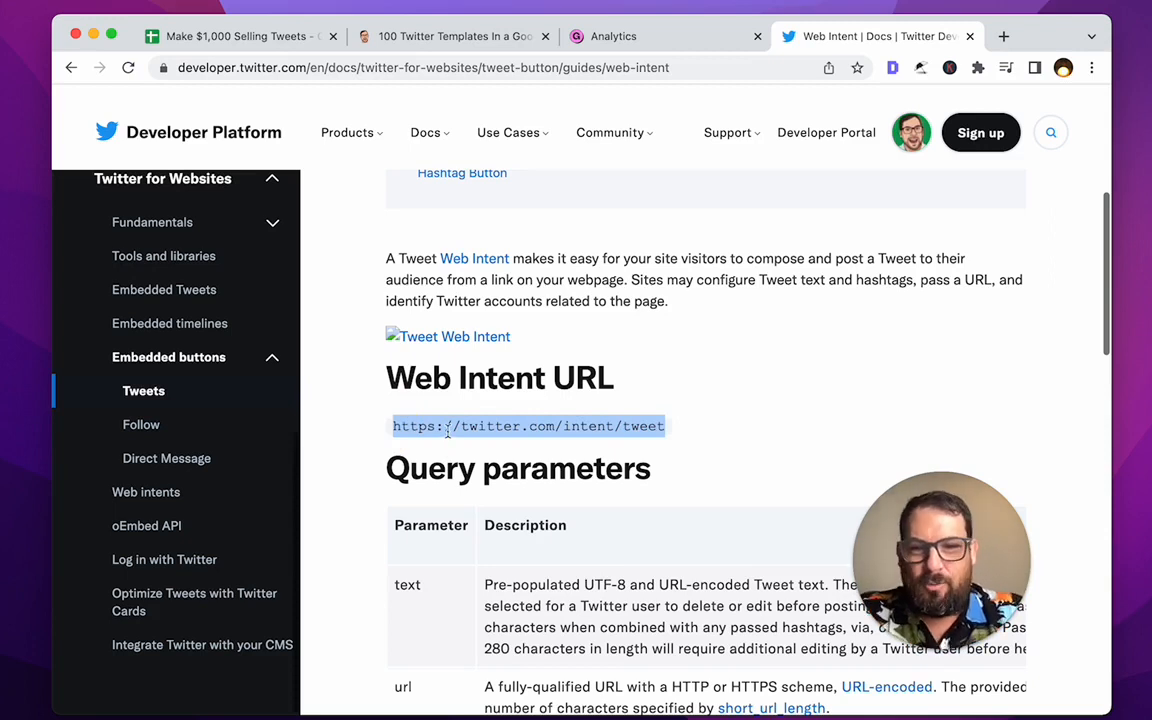
{"action": "left_click", "coordinate": [400, 426]}
{"action": "mouse_move", "coordinate": [394, 426]}
{"action": "left_mouse_down"}
{"action": "mouse_move", "coordinate": [663, 419]}
{"action": "mouse_move", "coordinate": [392, 428]}
{"action": "left_mouse_up"}
{"action": "key", "text": "super+c"}
{"action": "left_click", "coordinate": [663, 427]}
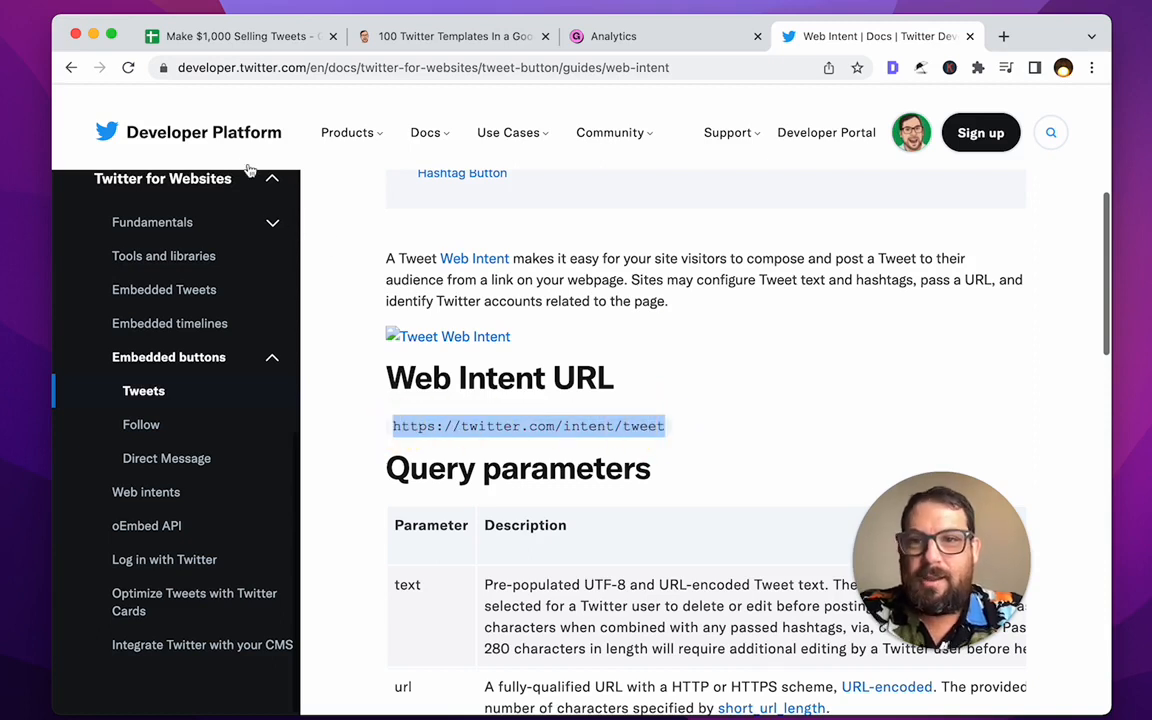
- Paste the copied Web Intent URL into cell B2 of the Make $1,000 Selling Tweets spreadsheet
{"action": "scroll", "coordinate": [296, 213], "scroll_direction": "up", "scroll_amount": 1}
{"action": "left_click", "coordinate": [265, 40]}
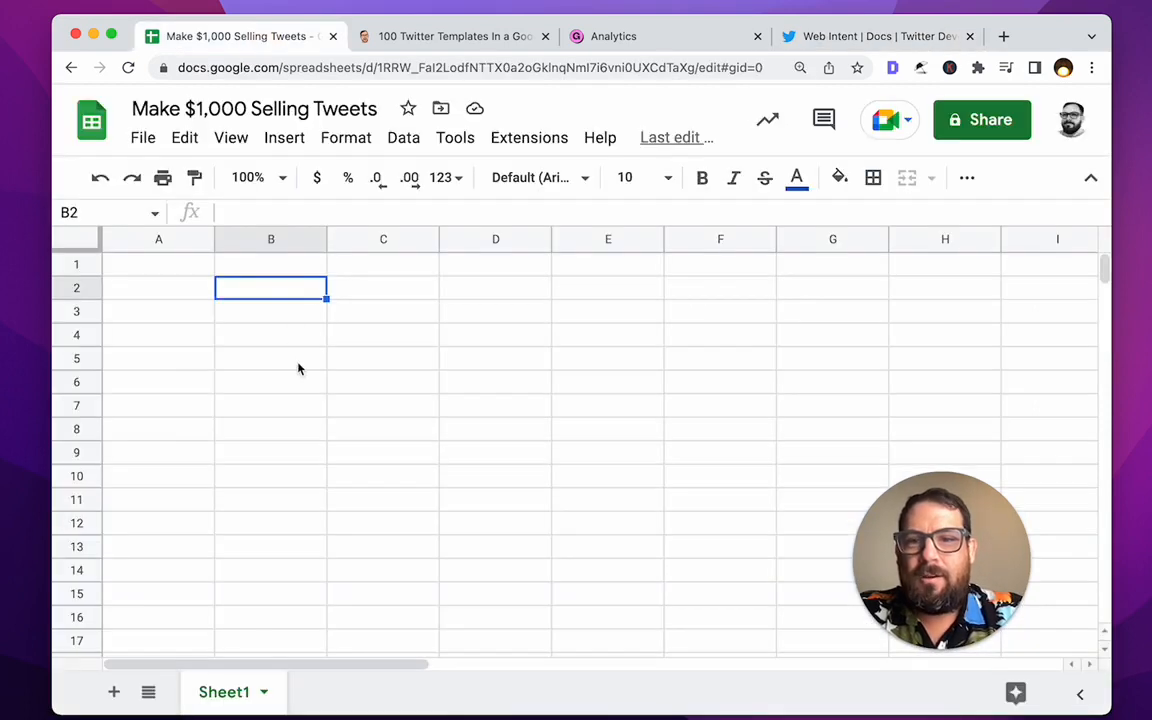
{"action": "double_click", "coordinate": [220, 291]}
{"action": "key", "text": "super+v"}
{"action": "key", "text": "Return"}
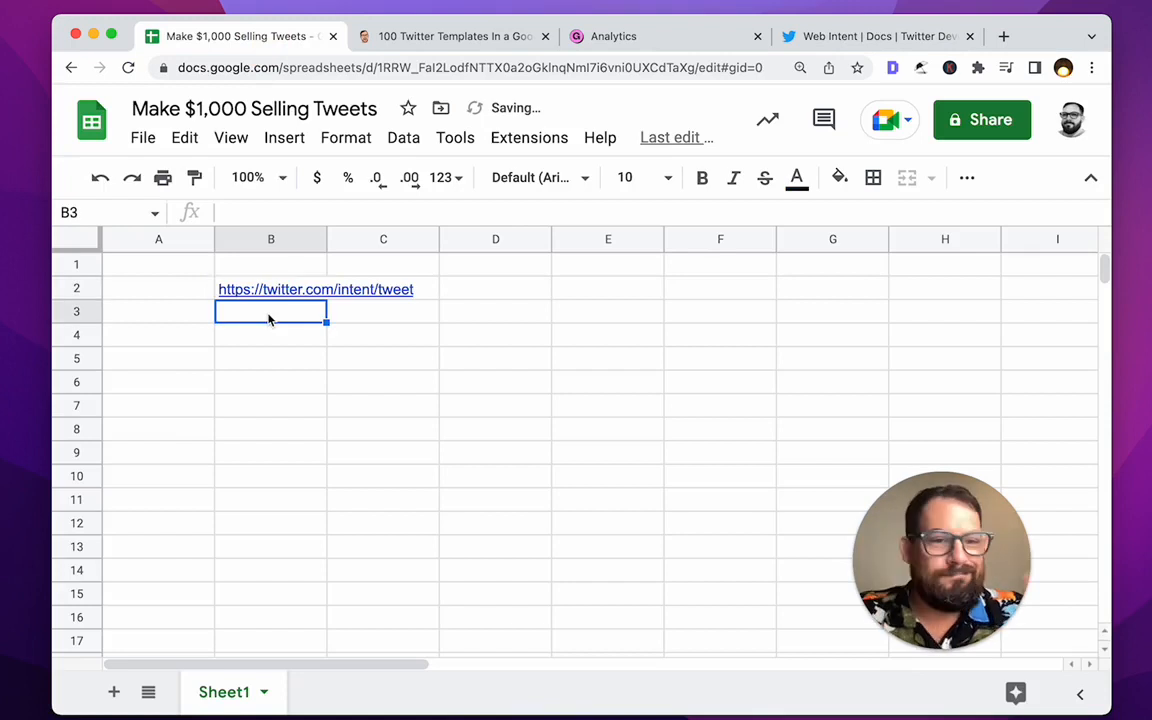
- Test the link in B2 by opening its tweet composer, and close it to return to the spreadsheet
{"action": "left_click", "coordinate": [272, 289]}
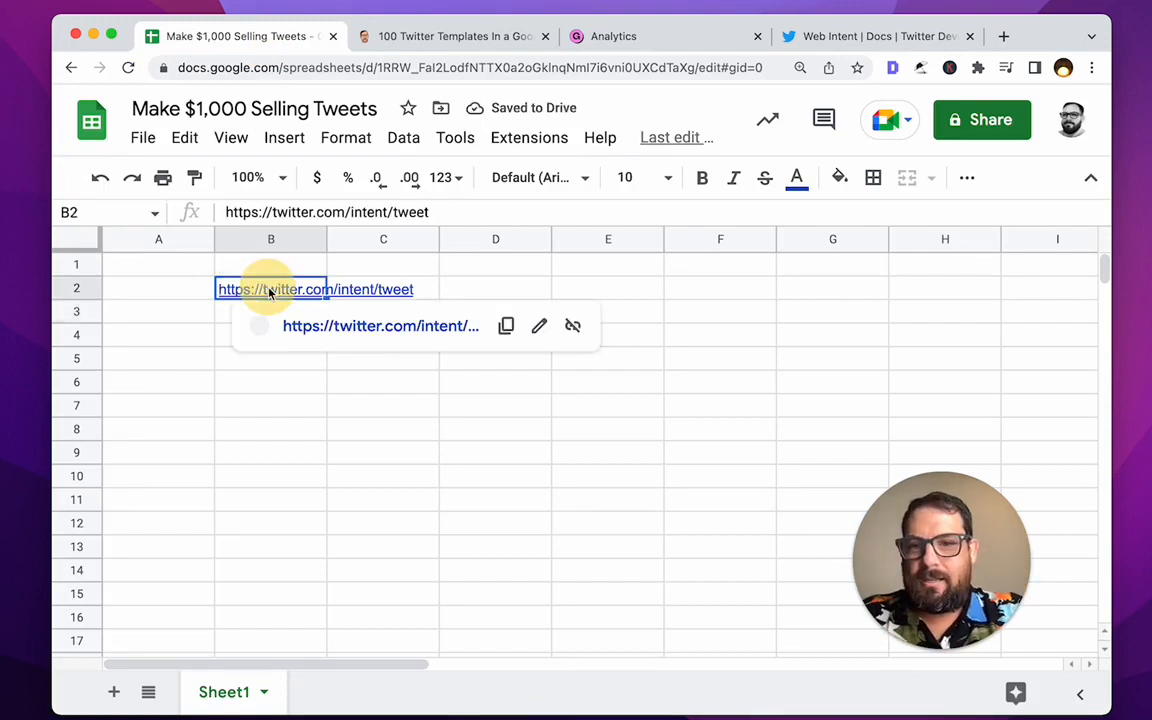
{"action": "left_click", "coordinate": [335, 331]}
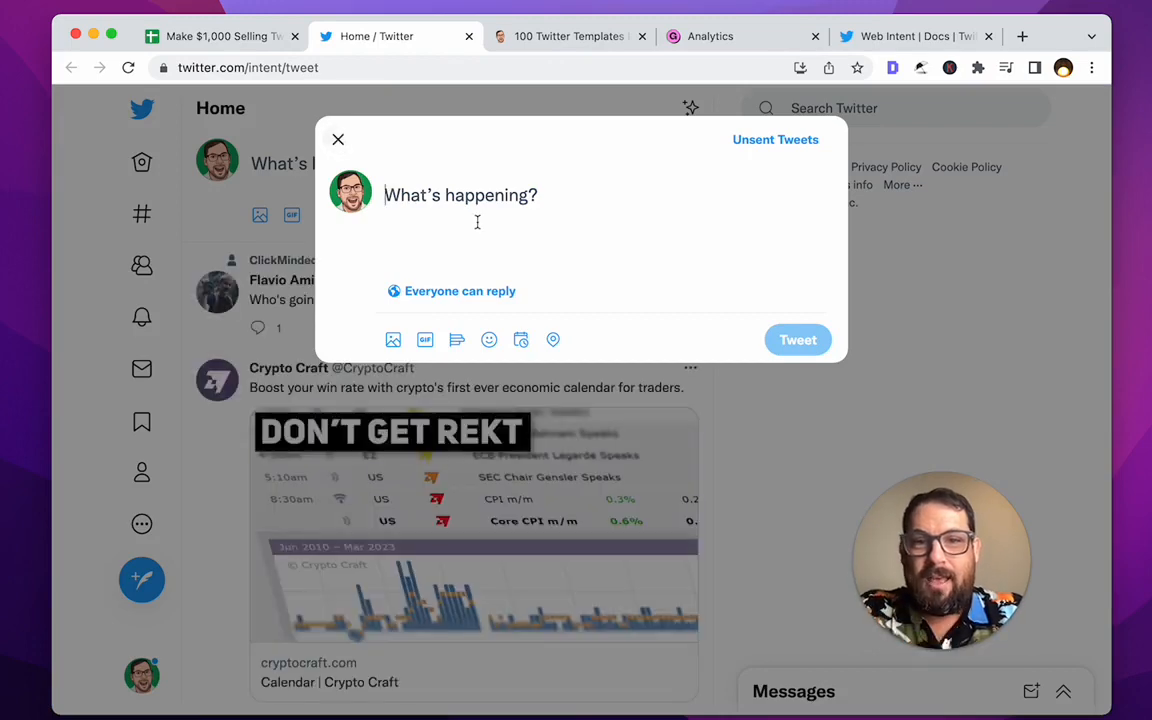
{"action": "left_click", "coordinate": [339, 141]}
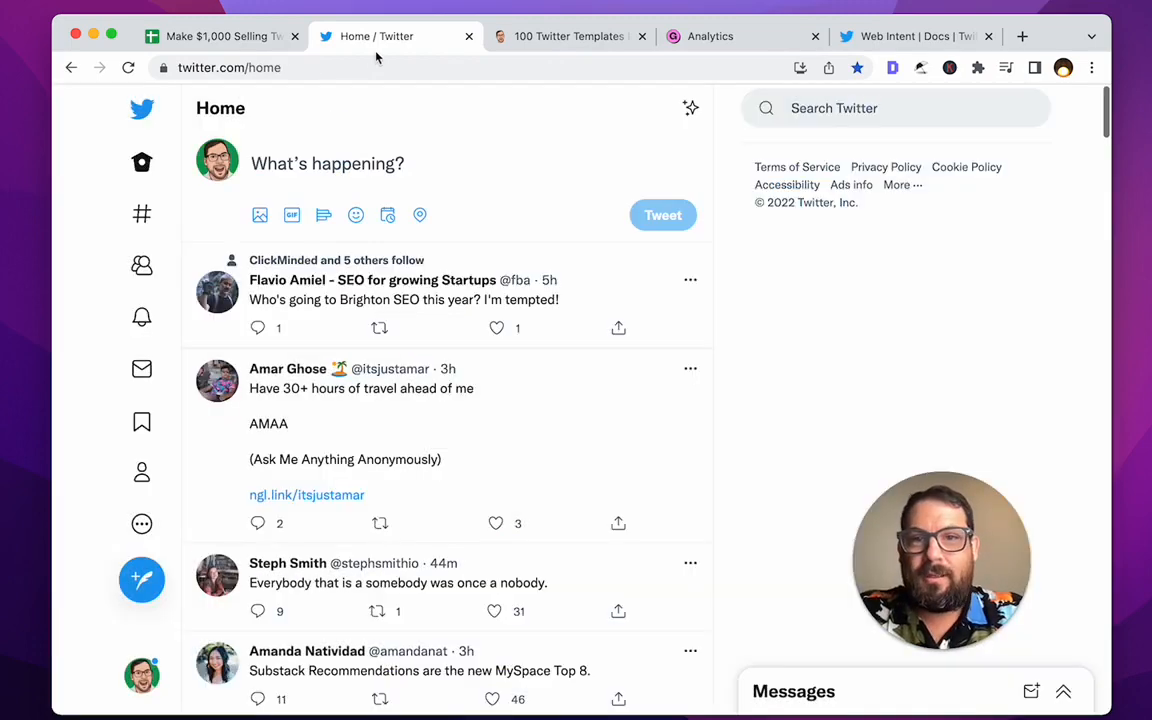
{"action": "key", "text": "super+w"}
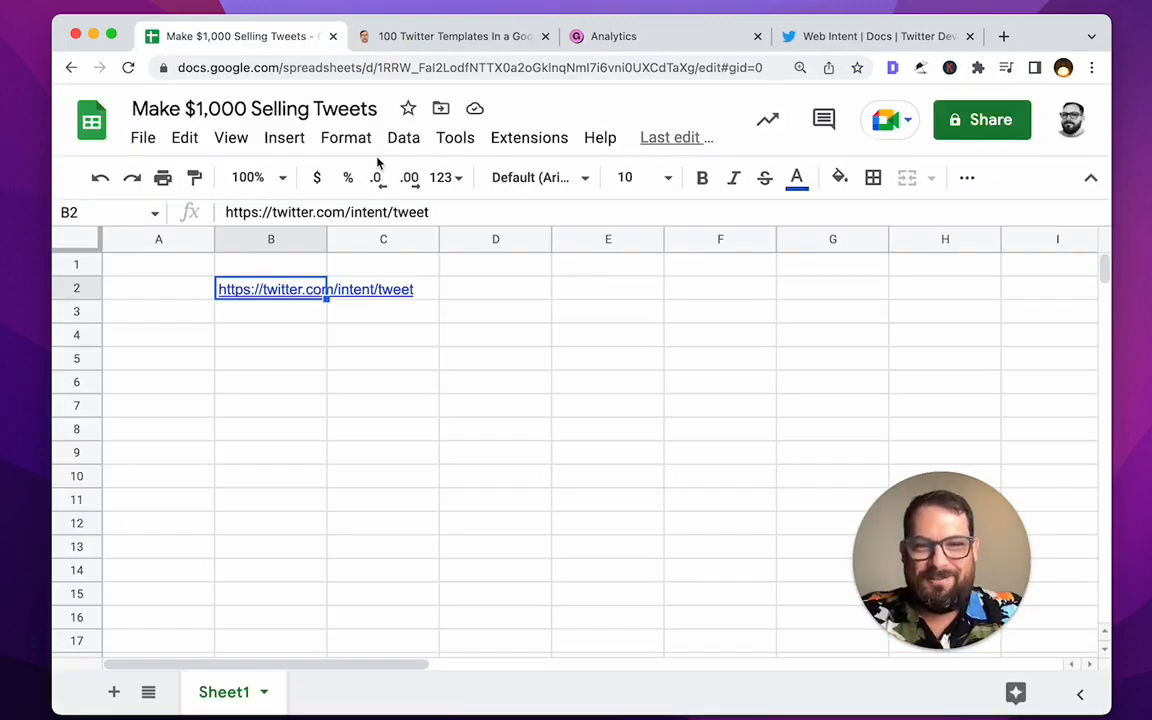
- Append ?text=hello to the Web Intent URL in cell B2
{"action": "left_click", "coordinate": [443, 210]}
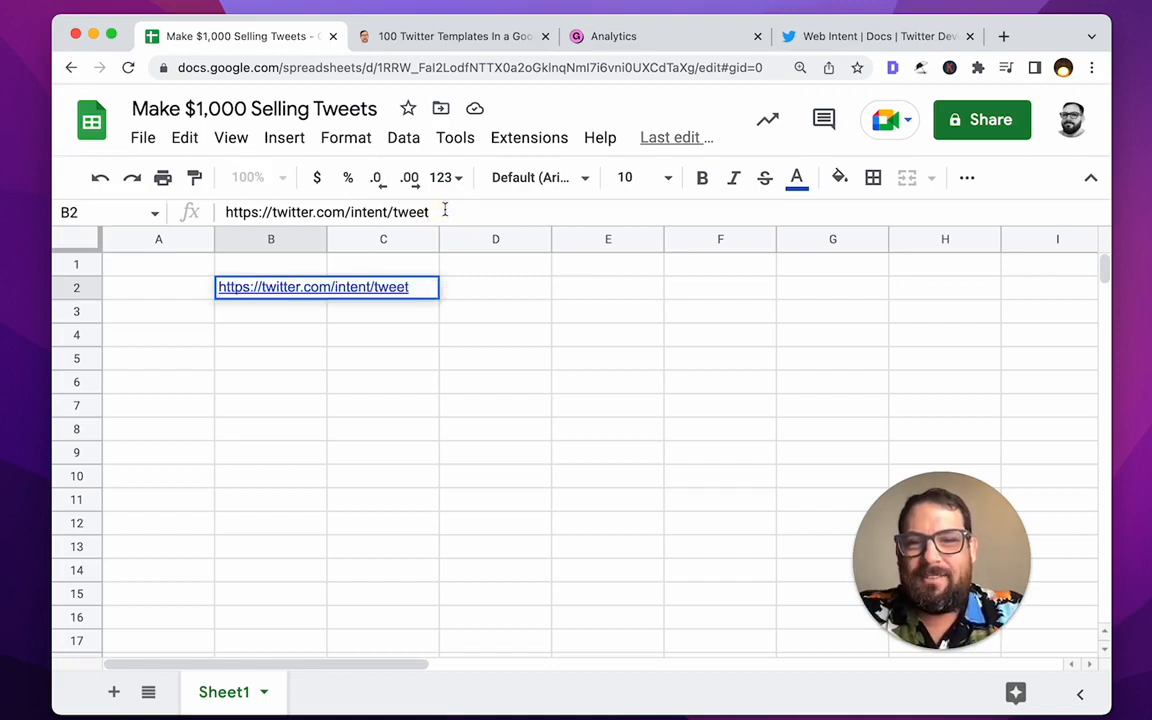
{"action": "type", "text": "?"}
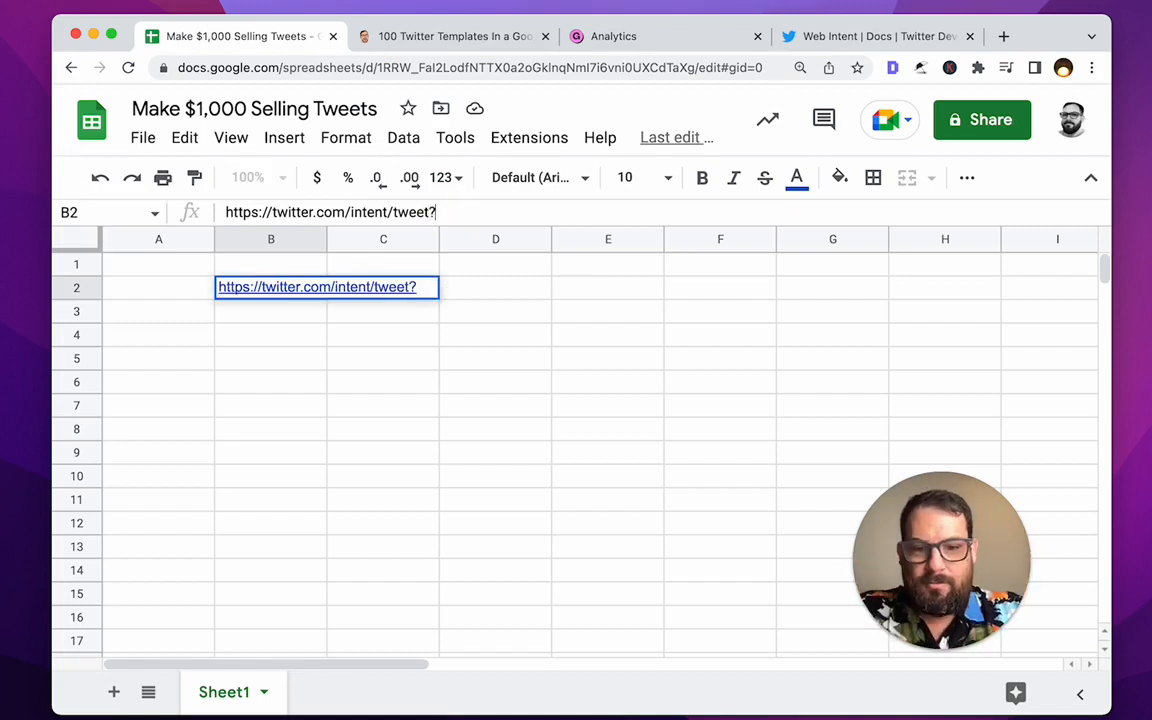
{"action": "type", "text": "text"}
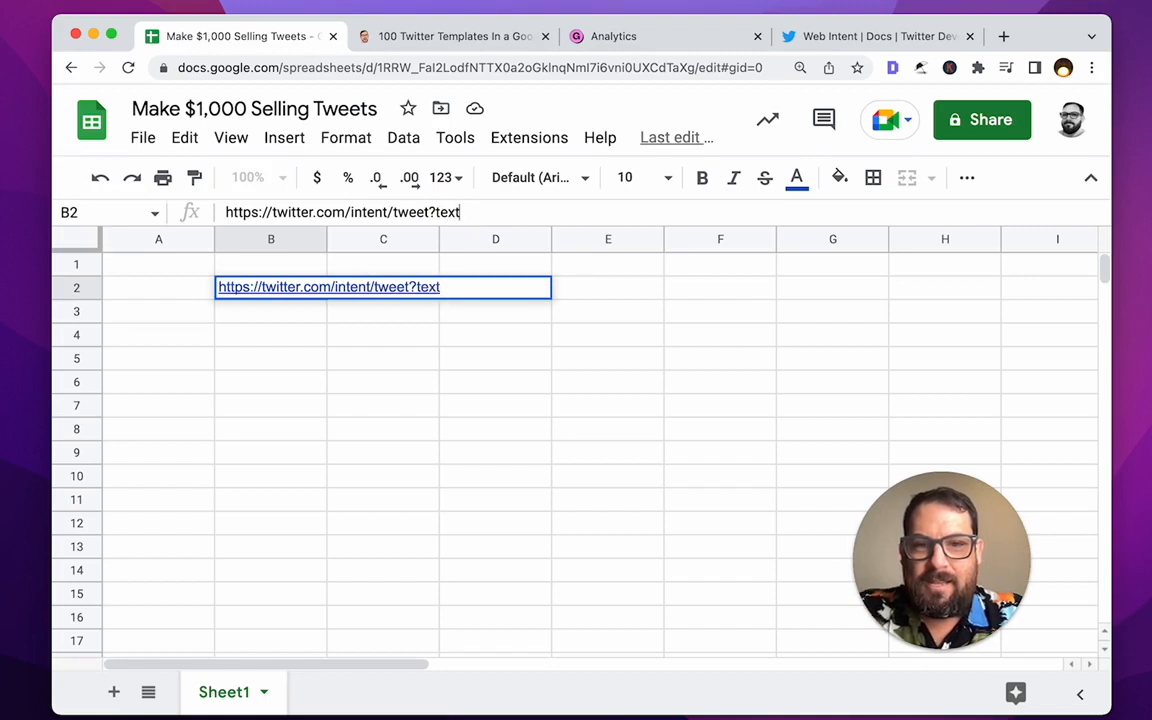
{"action": "type", "text": "=he"}
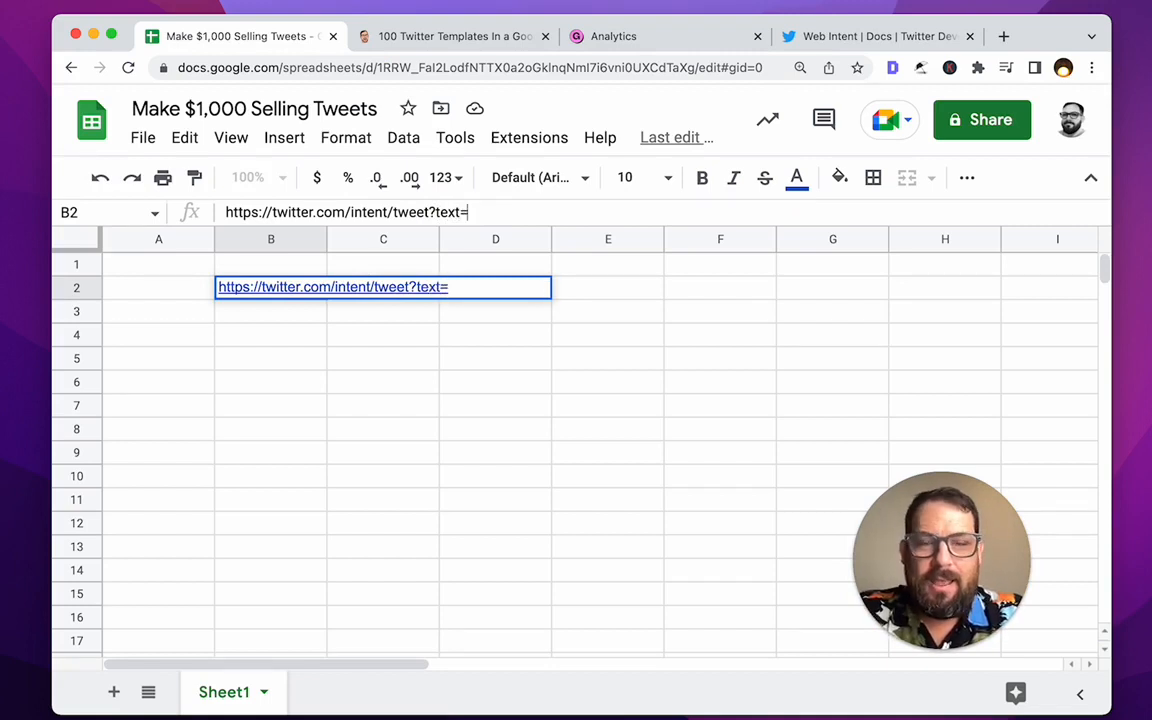
{"action": "type", "text": "llo"}
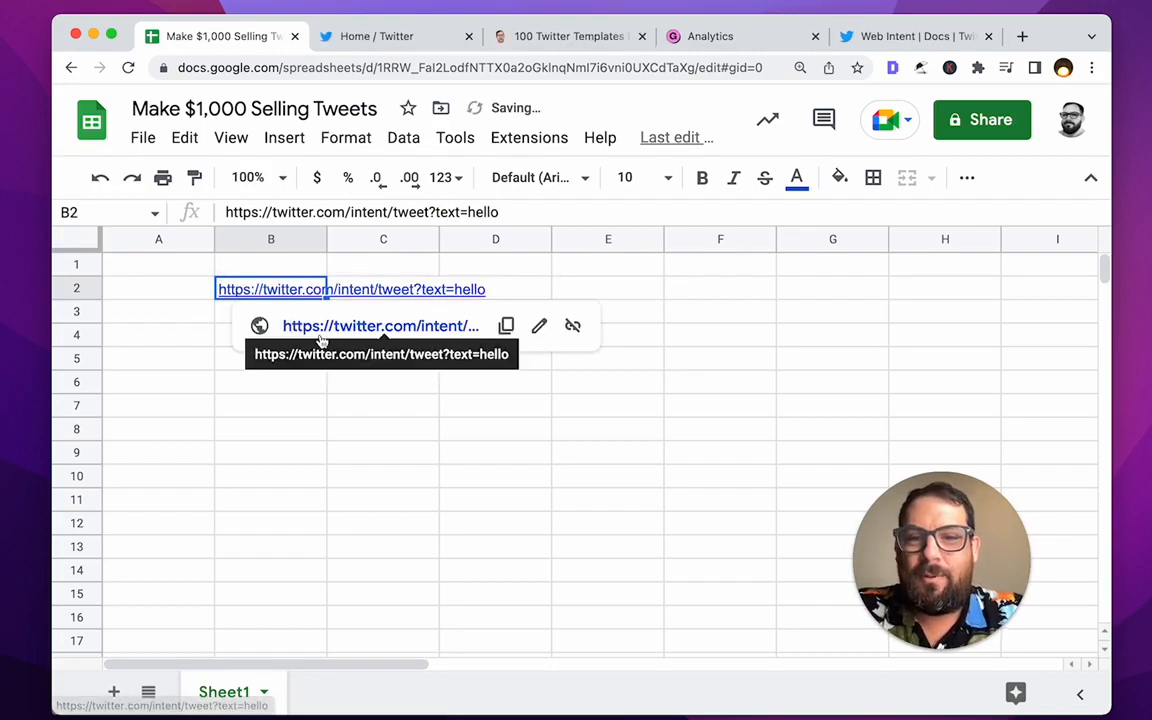
- Test the hello link from B2 in the tweet composer, clear the prefilled text and return to the spreadsheet
{"action": "left_click", "coordinate": [322, 339]}
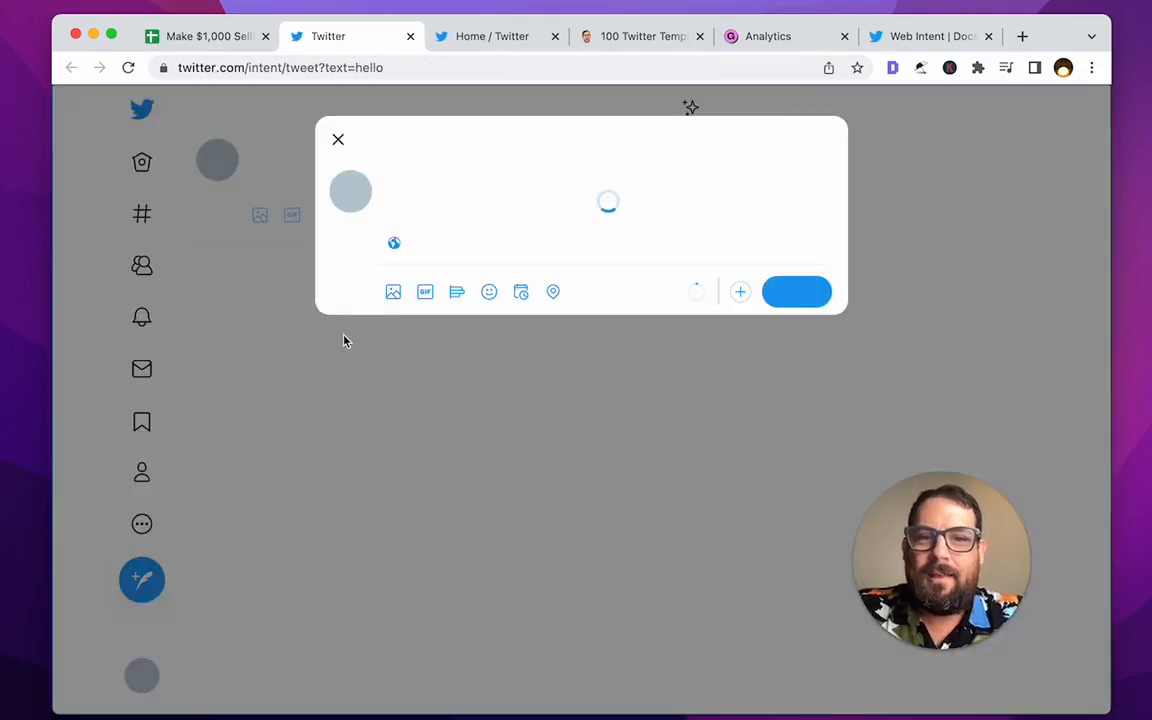
{"action": "left_click", "coordinate": [460, 213]}
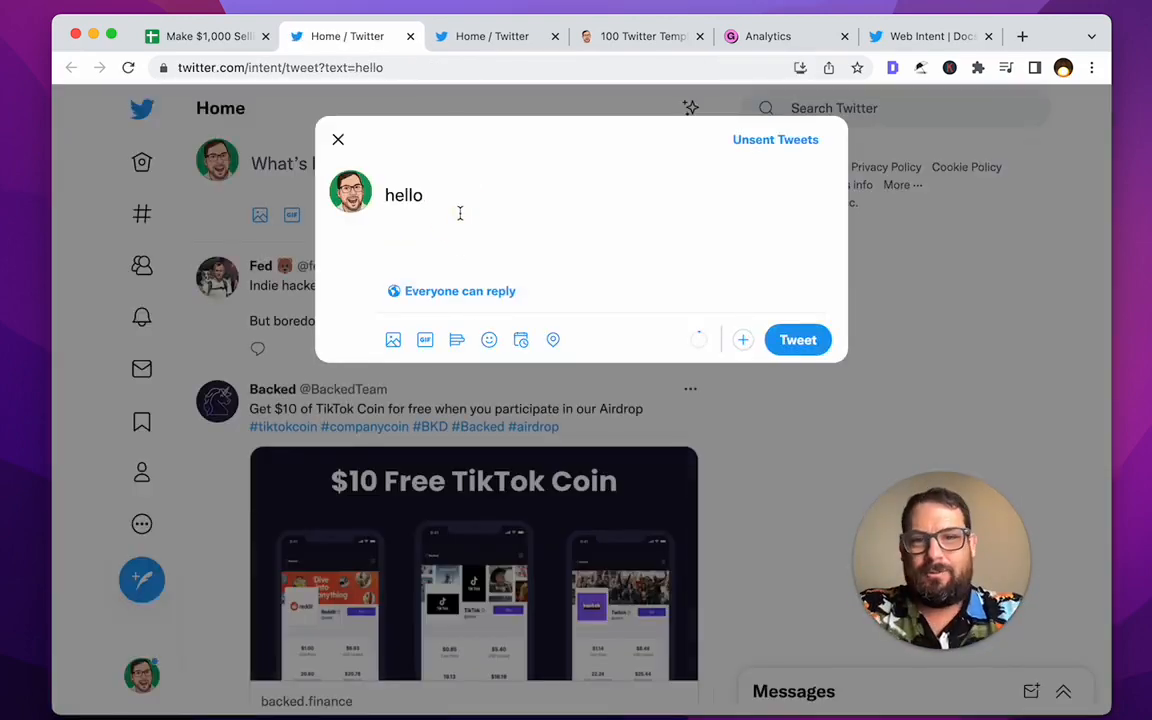
{"action": "left_click", "coordinate": [472, 199]}
{"action": "key", "text": "super+a"}
{"action": "key", "text": "BackSpace"}
{"action": "left_click", "coordinate": [338, 140]}
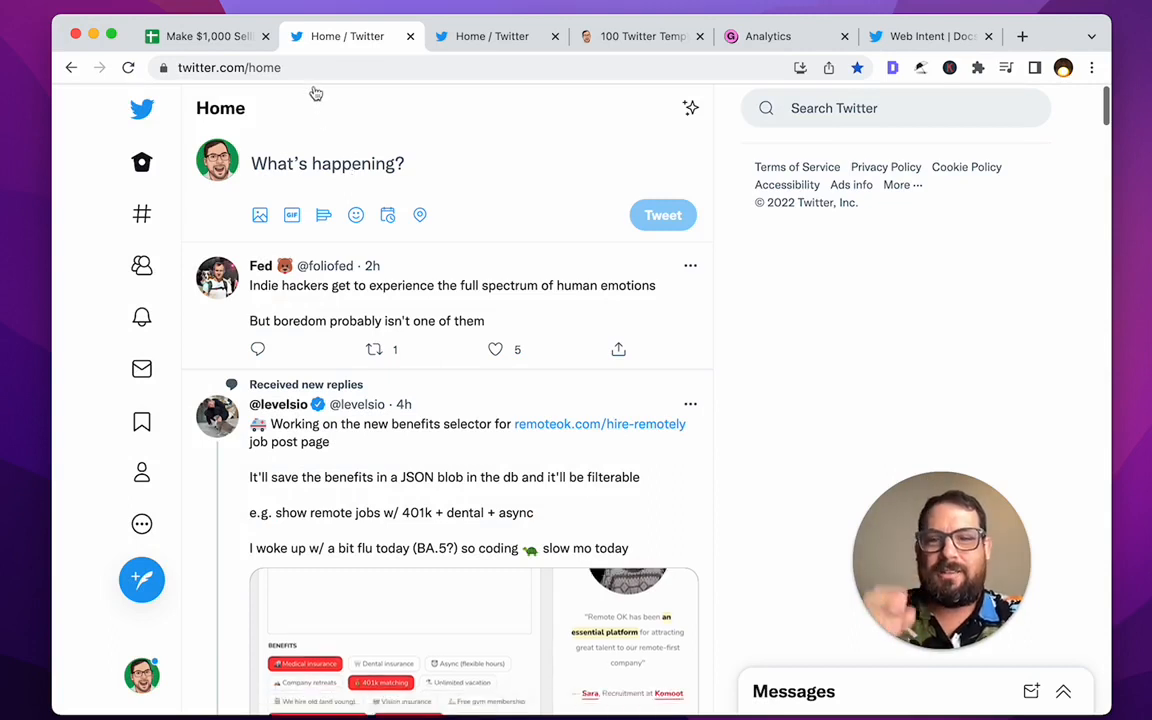
{"action": "key", "text": "super+w"}
{"action": "mouse_move", "coordinate": [283, 295]}
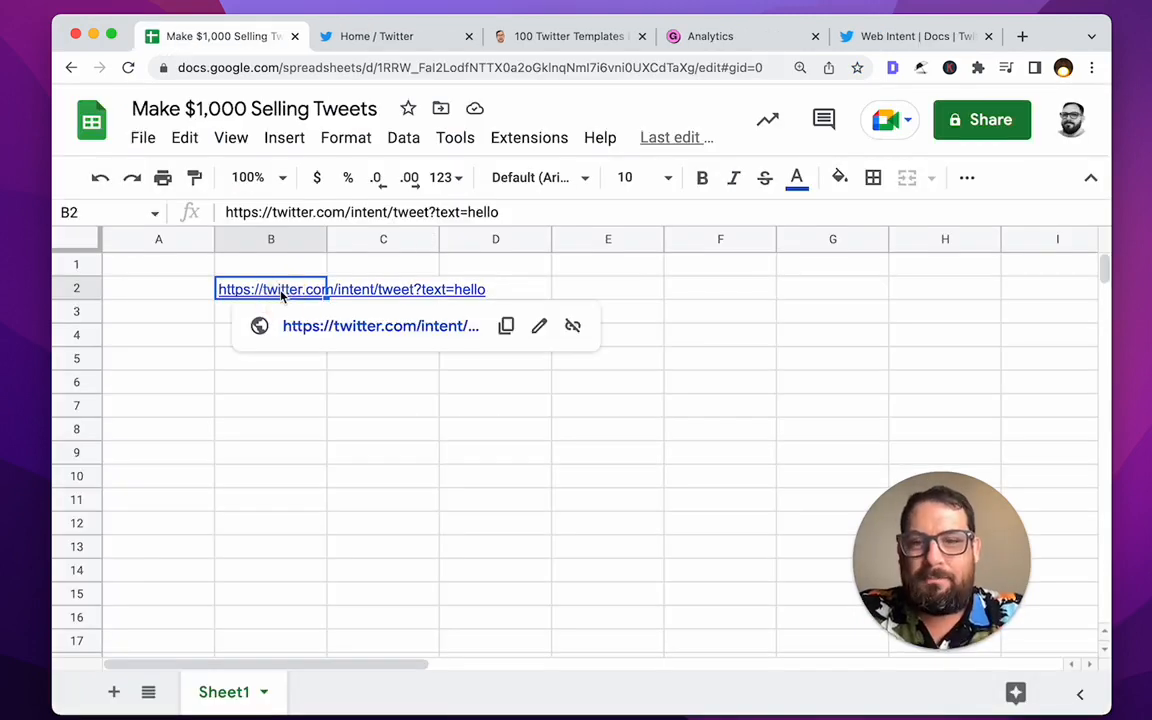
- Remove hello from the URL in B2 and cut the remaining address ending in ?text= out of the cell
{"action": "left_click", "coordinate": [193, 285]}
{"action": "left_click", "coordinate": [254, 283]}
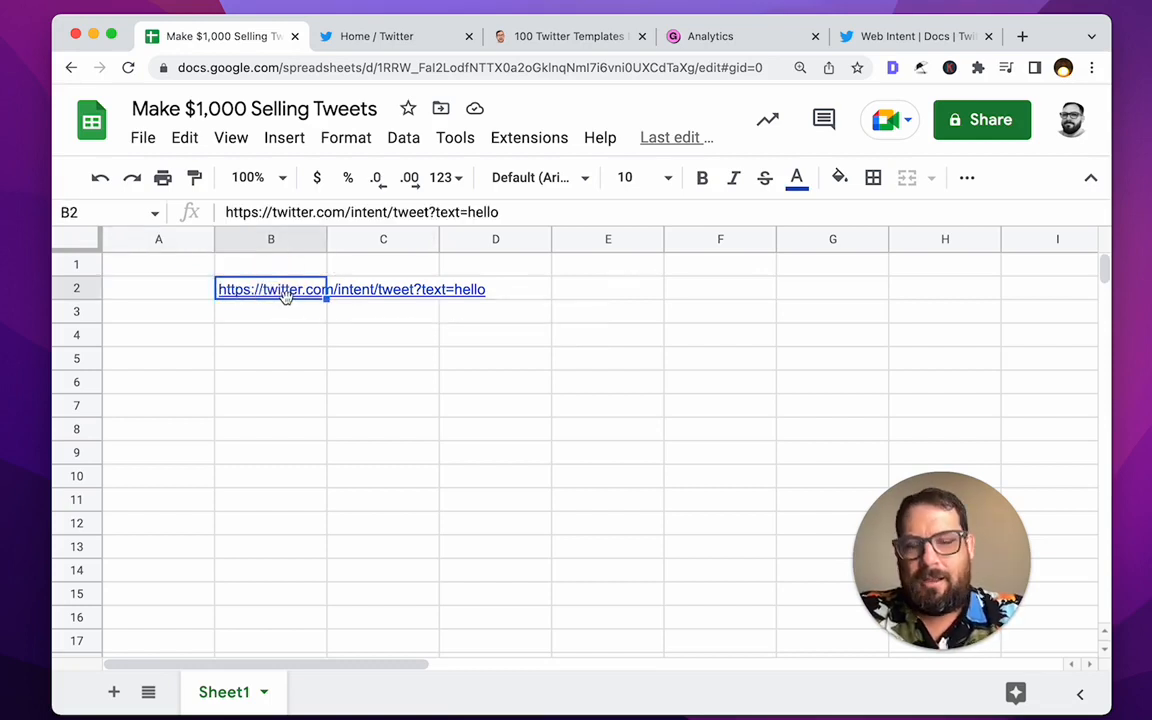
{"action": "left_click_drag", "start_coordinate": [469, 212], "coordinate": [578, 251]}
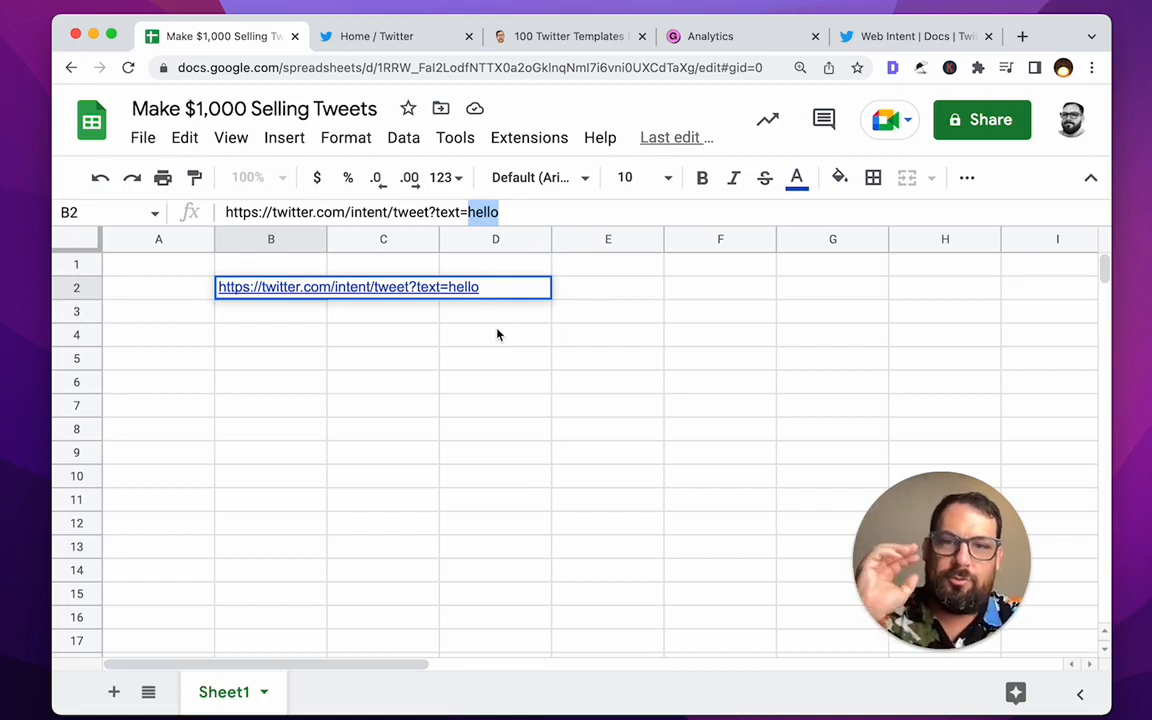
{"action": "key", "text": "BackSpace"}
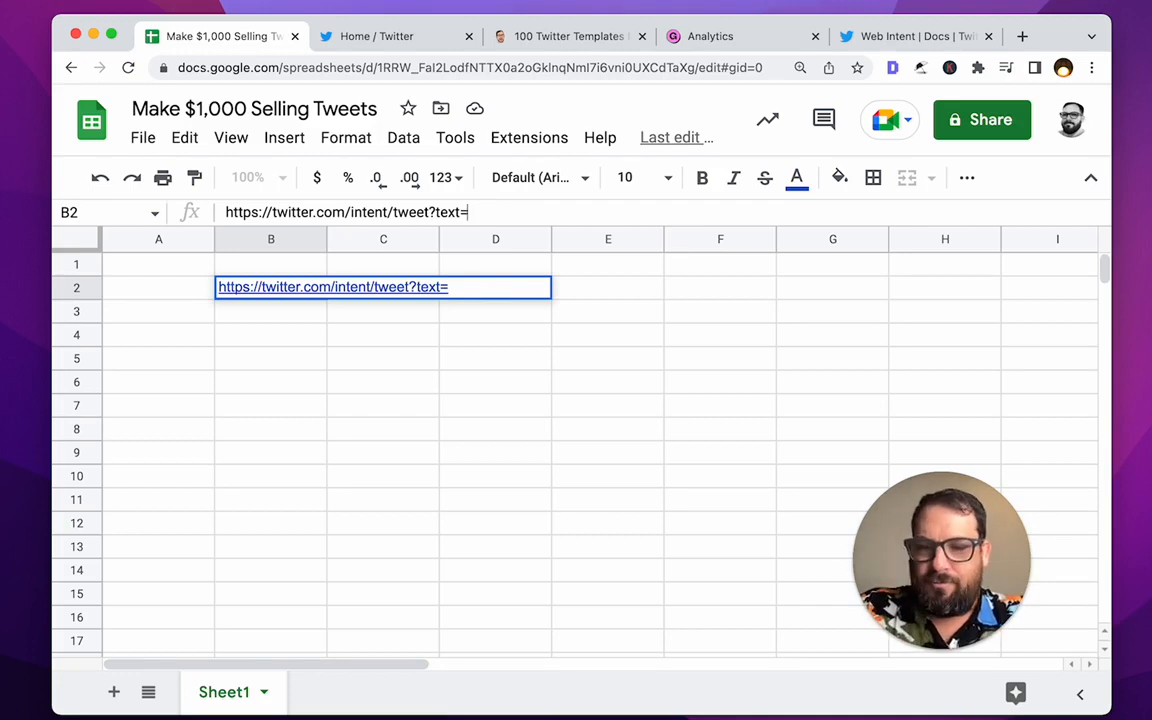
{"action": "key", "text": "super+a"}
{"action": "key", "text": "super+x"}
{"action": "left_click", "coordinate": [175, 290]}
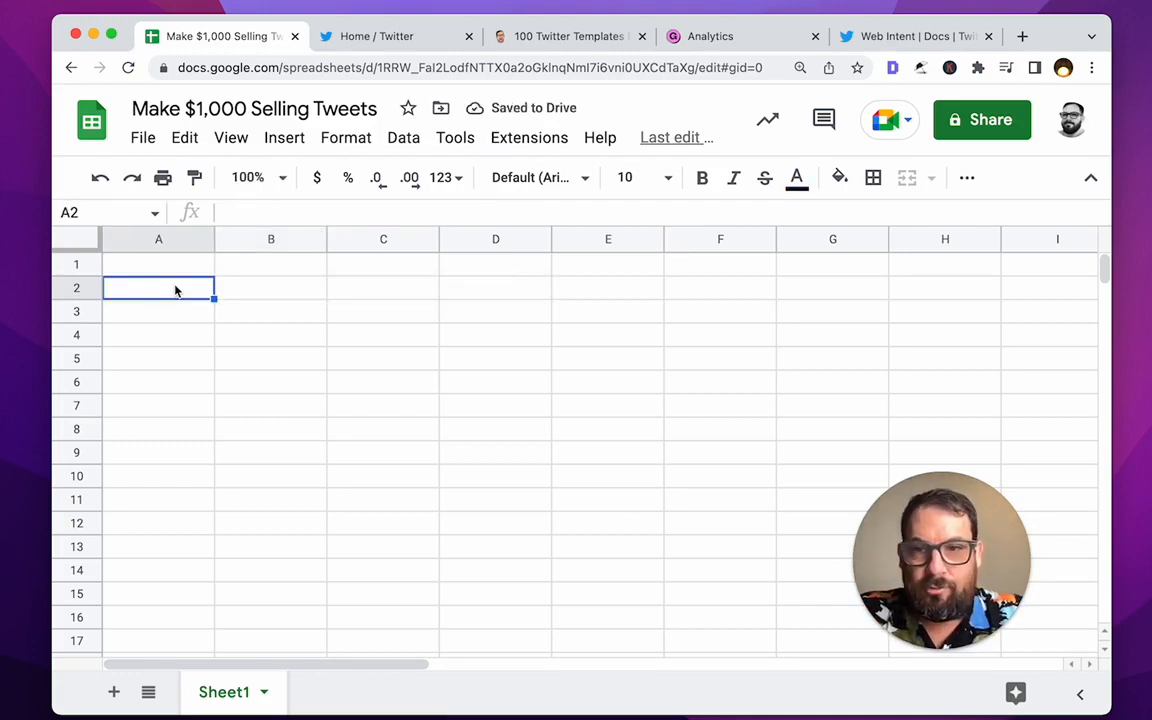
{"action": "type", "text": "=hyperlink("}
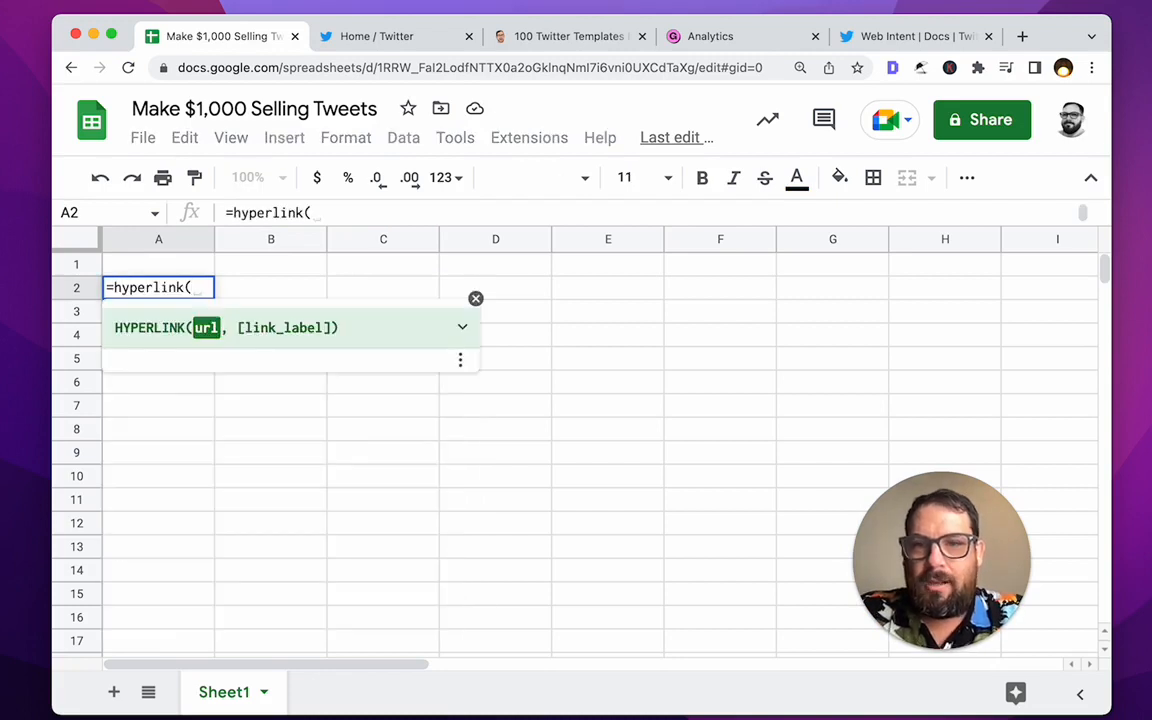
{"action": "type", "text": "\""}
{"action": "key", "text": "super+v"}
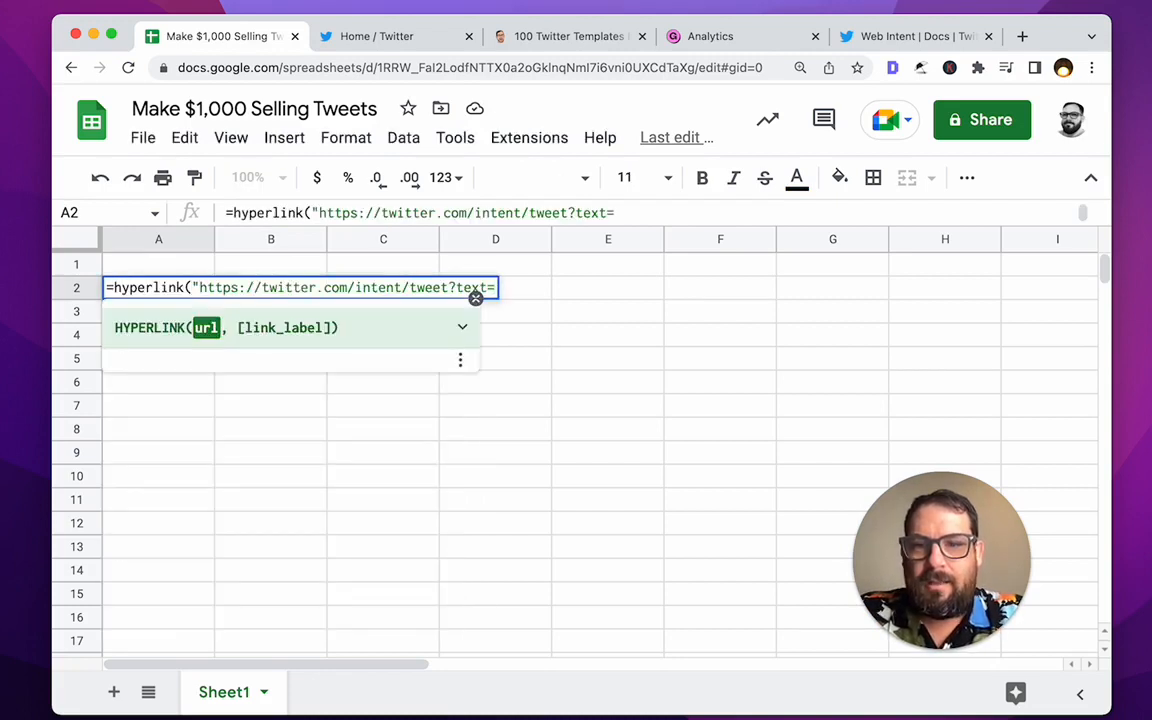
{"action": "type", "text": "\""}
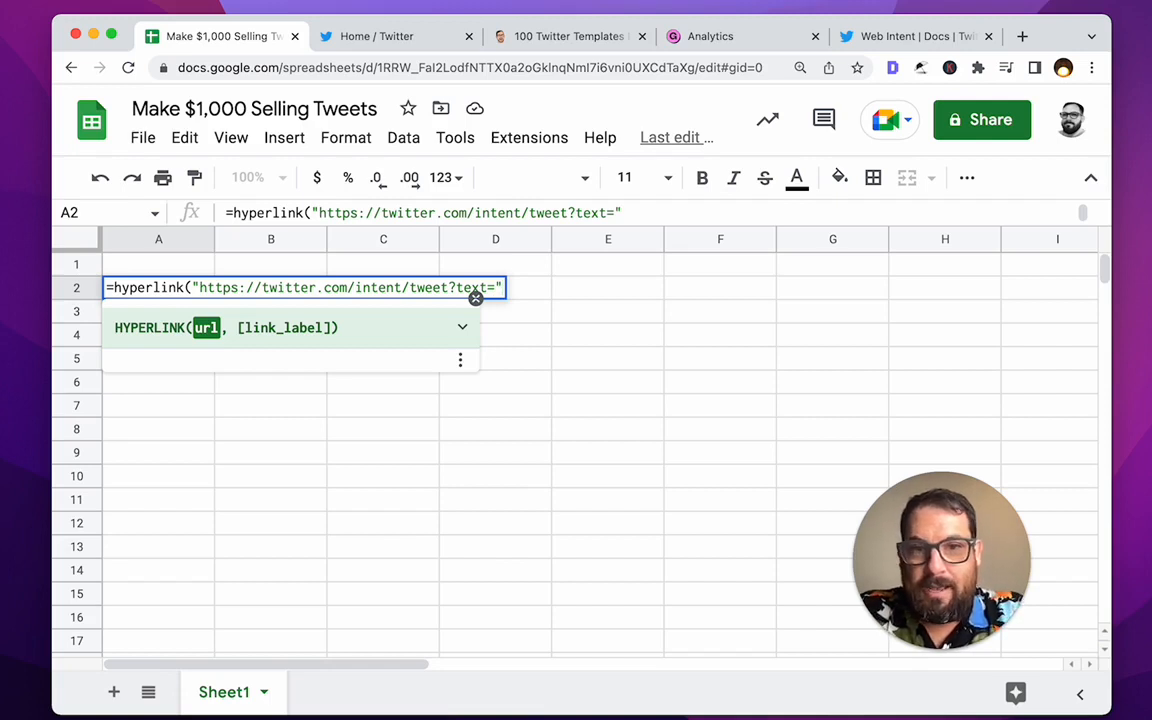
{"action": "type", "text": "&B2,"}
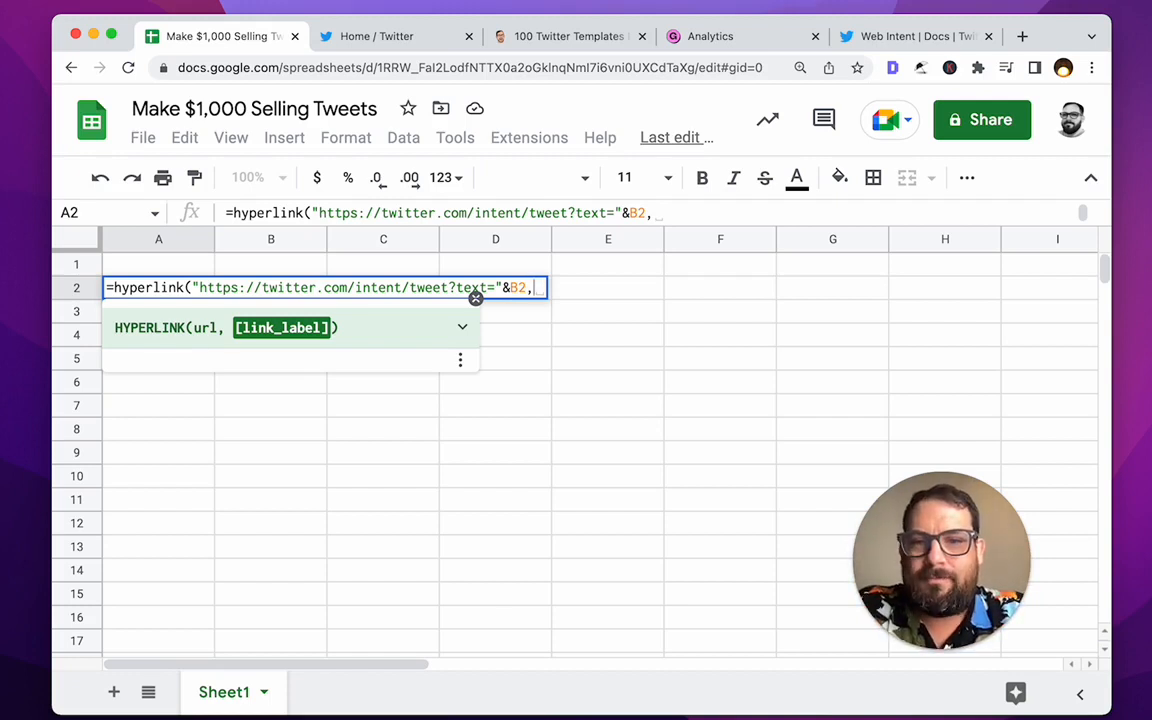
- Give the hyperlink in A2 the label "Tweet This!" and complete the formula
{"action": "type", "text": "\"Clik"}
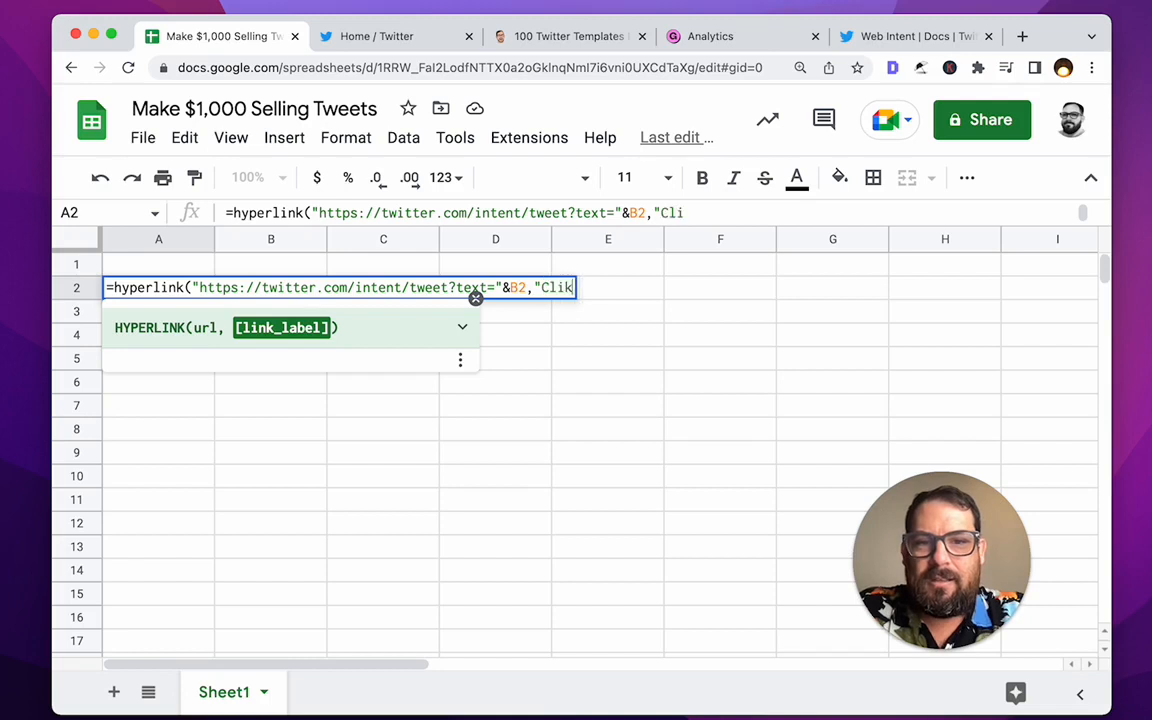
{"action": "key", "text": "BackSpace"}
{"action": "key", "text": "BackSpace"}
{"action": "key", "text": "BackSpace"}
{"action": "key", "text": "BackSpace"}
{"action": "type", "text": "Tweet this"}
{"action": "key", "text": "BackSpace"}
{"action": "key", "text": "BackSpace"}
{"action": "key", "text": "BackSpace"}
{"action": "key", "text": "BackSpace"}
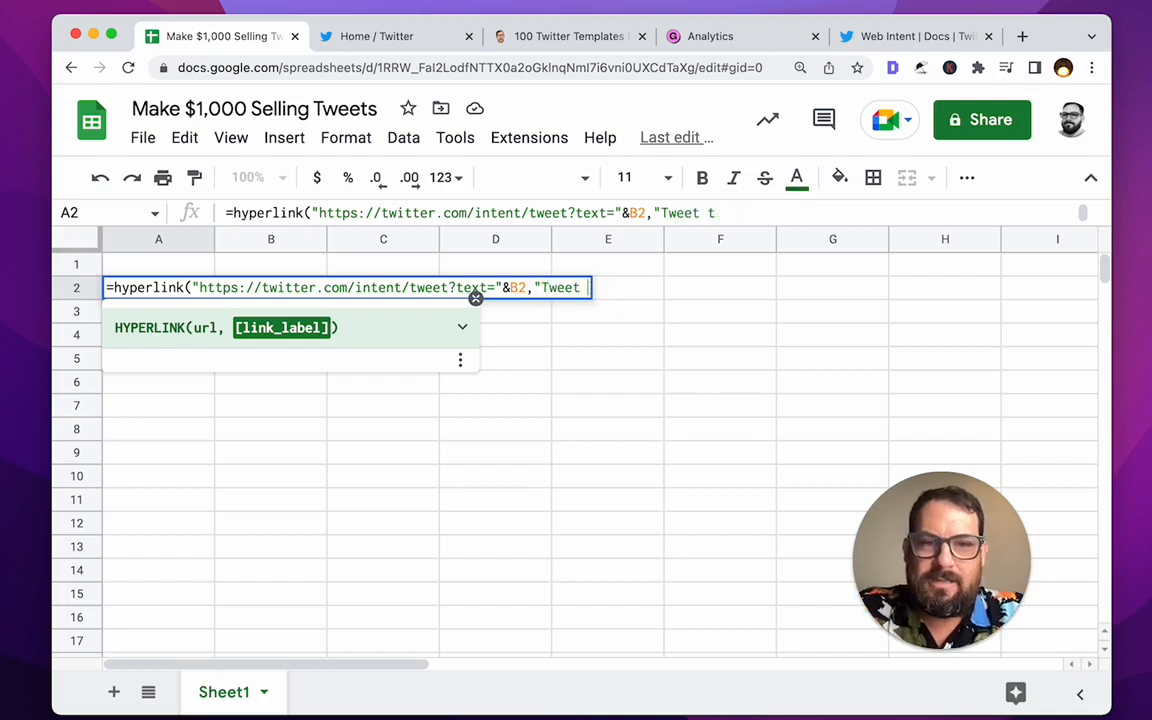
{"action": "type", "text": "This!\")"}
{"action": "key", "text": "Return"}
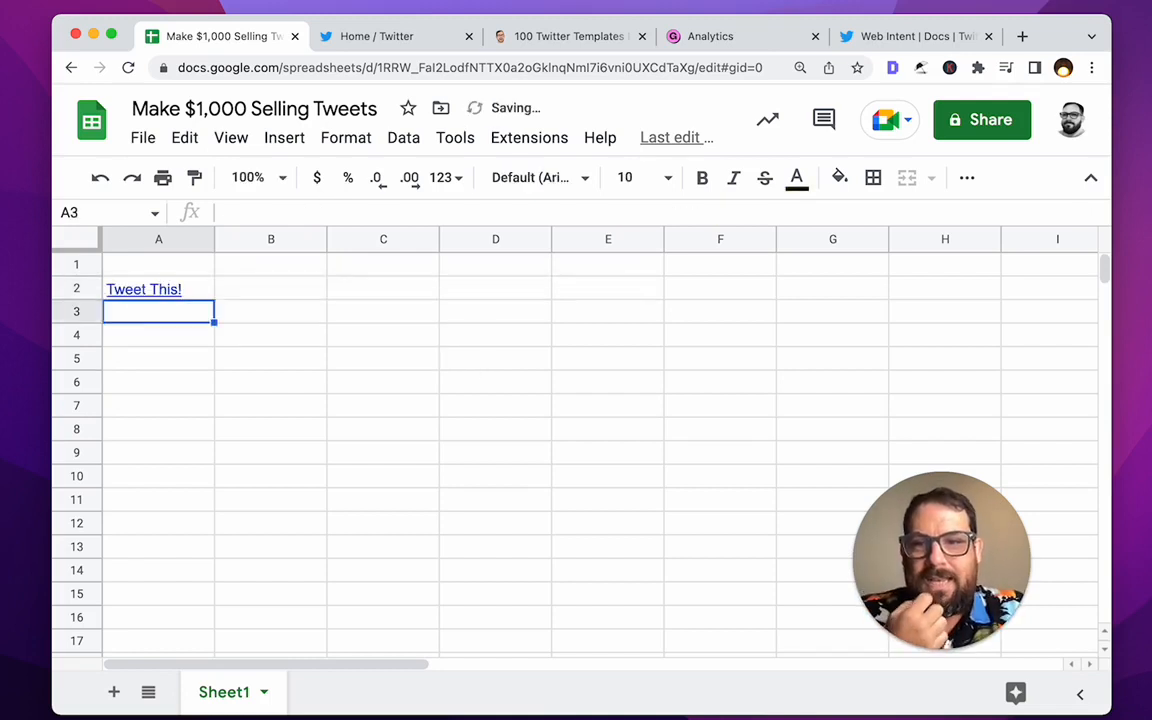
- Test the link in A2 by opening its tweet composer, then close the Twitter pages and return to the spreadsheet
{"action": "key", "text": "Up"}
{"action": "left_click", "coordinate": [231, 329]}
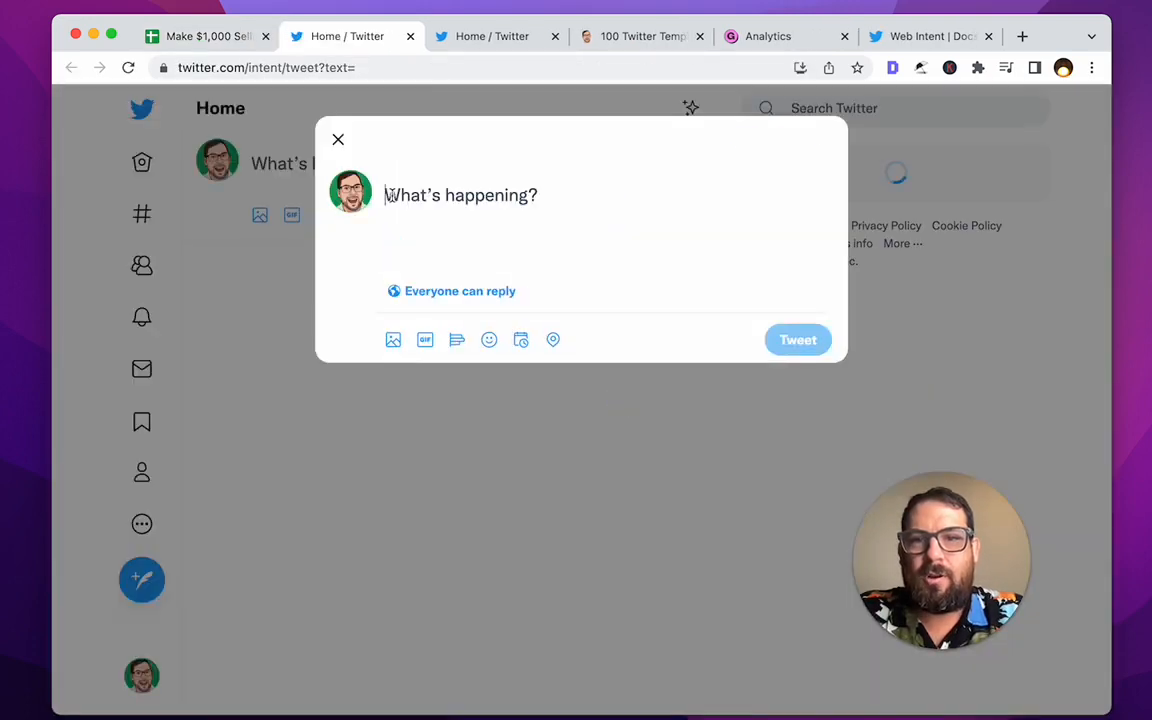
{"action": "left_click", "coordinate": [429, 211]}
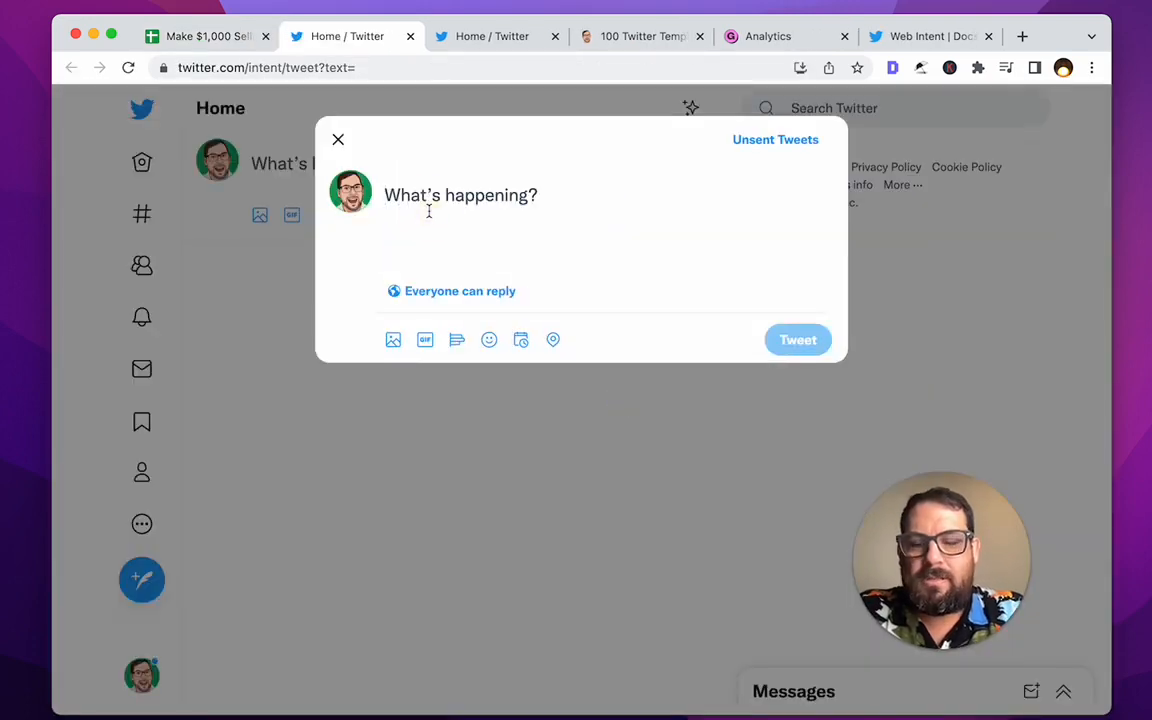
{"action": "key", "text": "super+w"}
{"action": "key", "text": "super+w"}
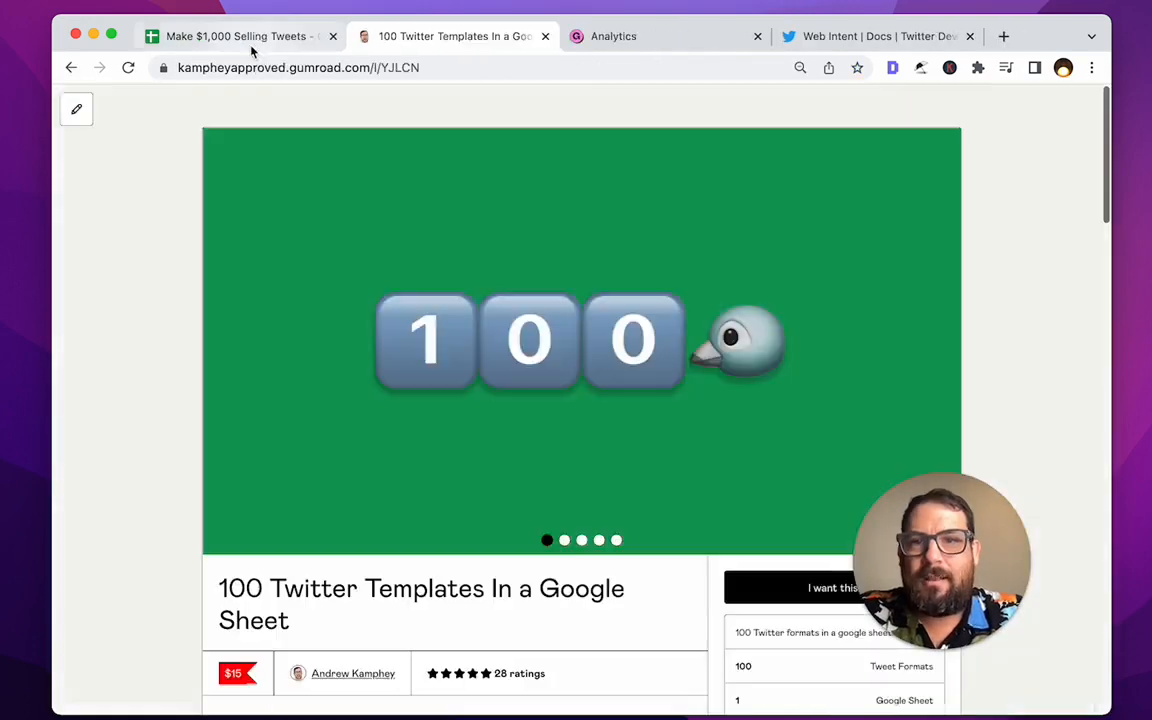
{"action": "left_click", "coordinate": [225, 38]}
- Enter the sample tweet "Hello, i'm A Tweet!" in cell B2
{"action": "left_click", "coordinate": [240, 292]}
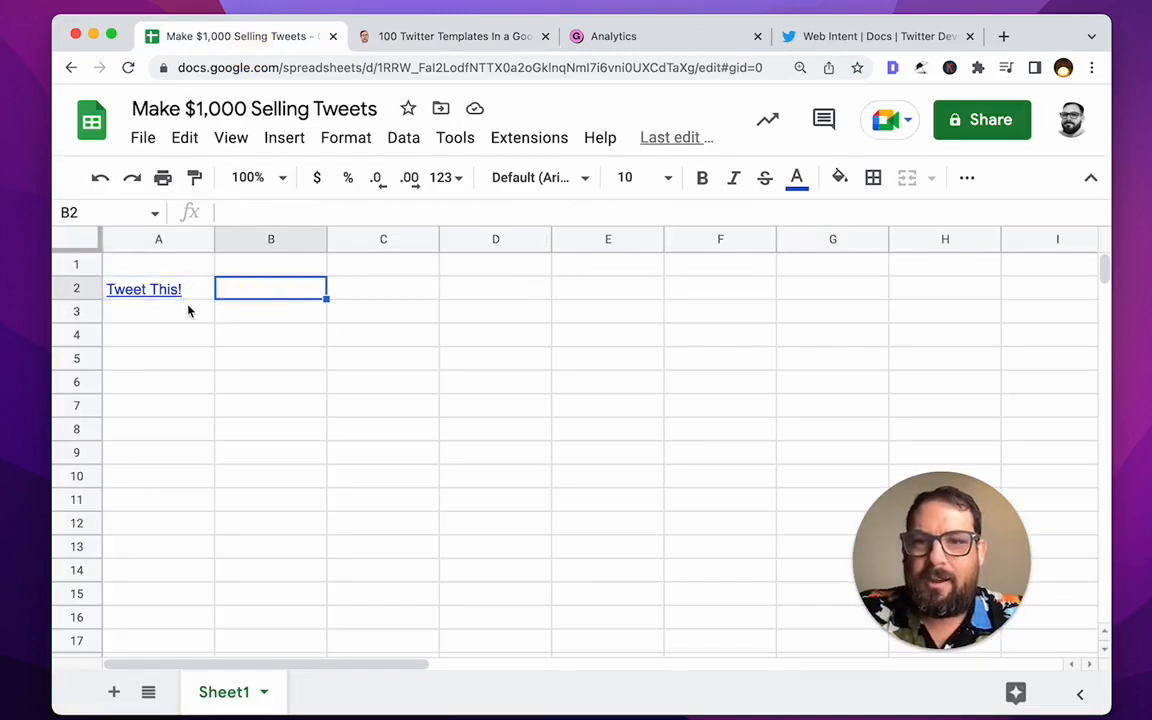
{"action": "left_click", "coordinate": [165, 286]}
{"action": "left_click", "coordinate": [275, 298]}
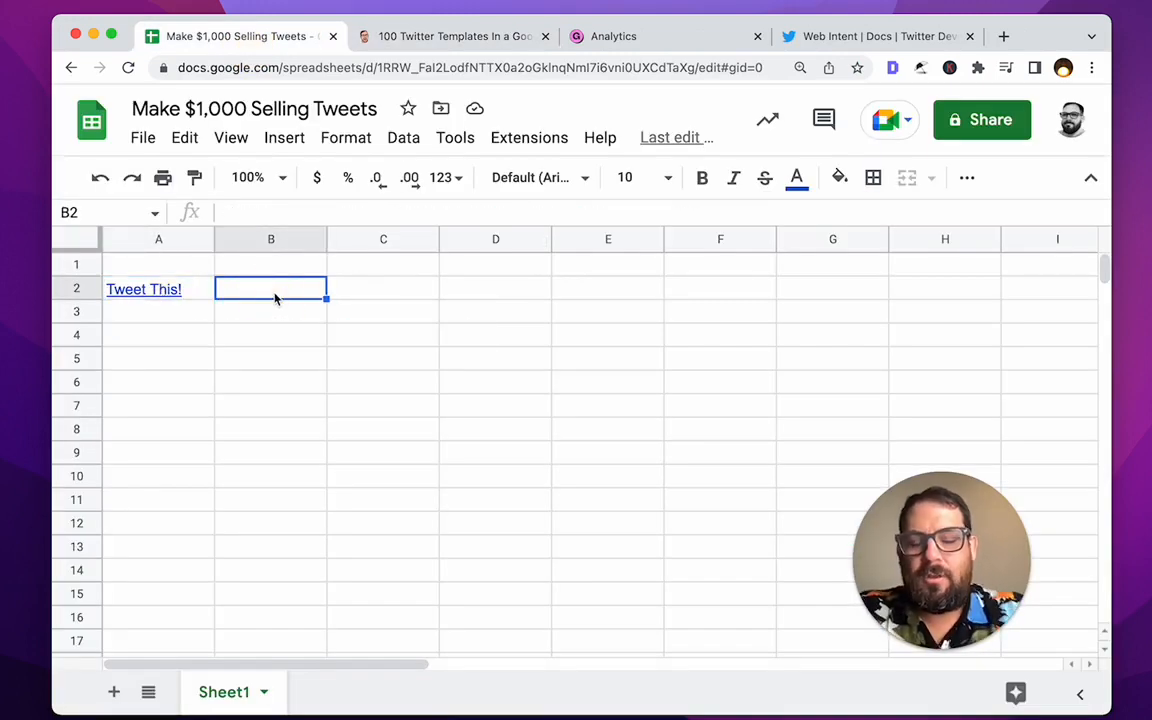
{"action": "type", "text": "Hello, i'm A Tweet!"}
- Test the A2 link in the tweet composer, clear the prefilled text and return to the spreadsheet
{"action": "left_click", "coordinate": [132, 292]}
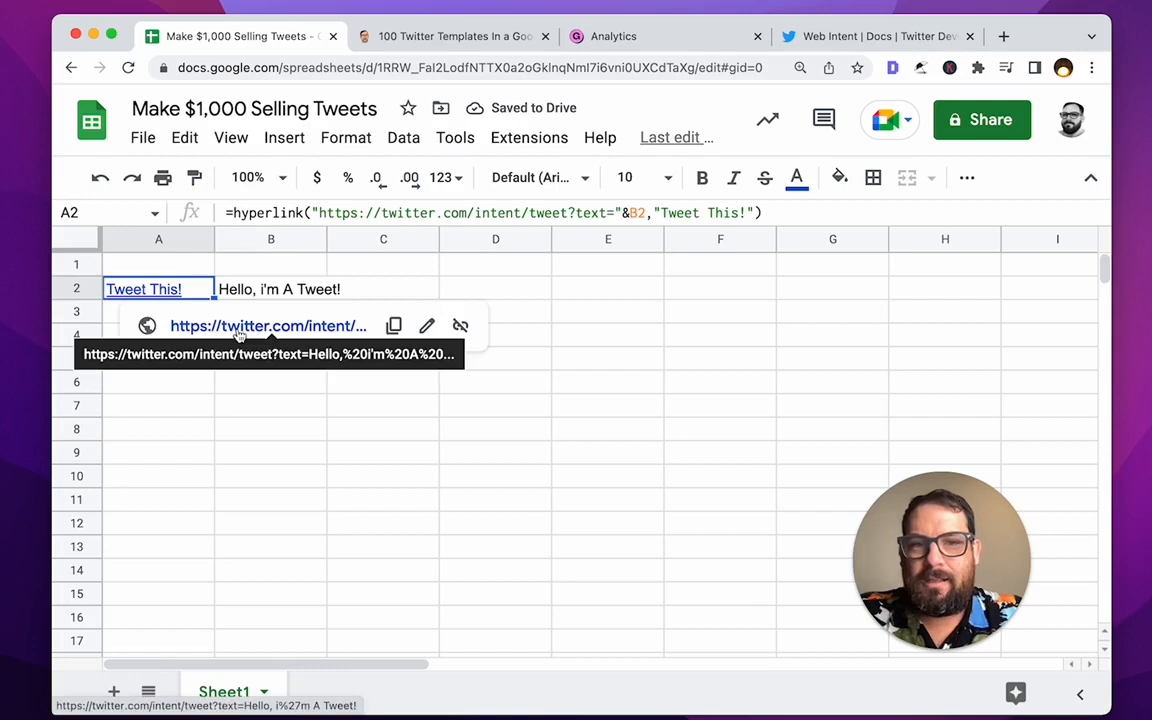
{"action": "left_click", "coordinate": [239, 330]}
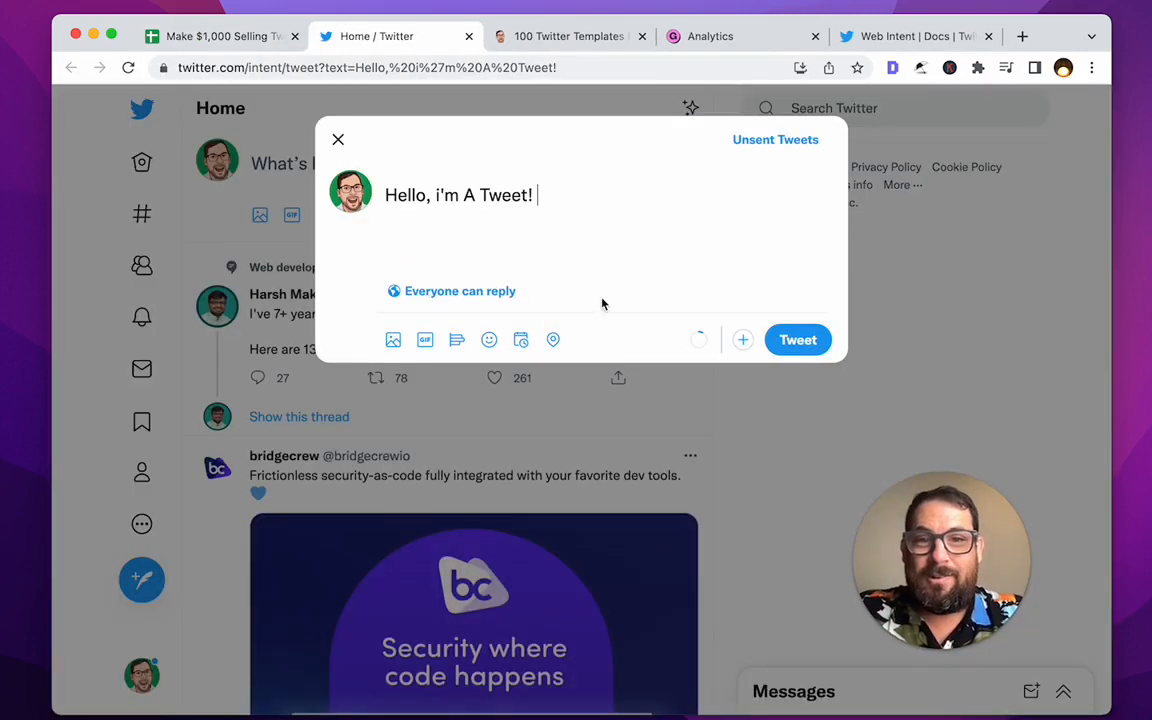
{"action": "key", "text": "super+a"}
{"action": "key", "text": "BackSpace"}
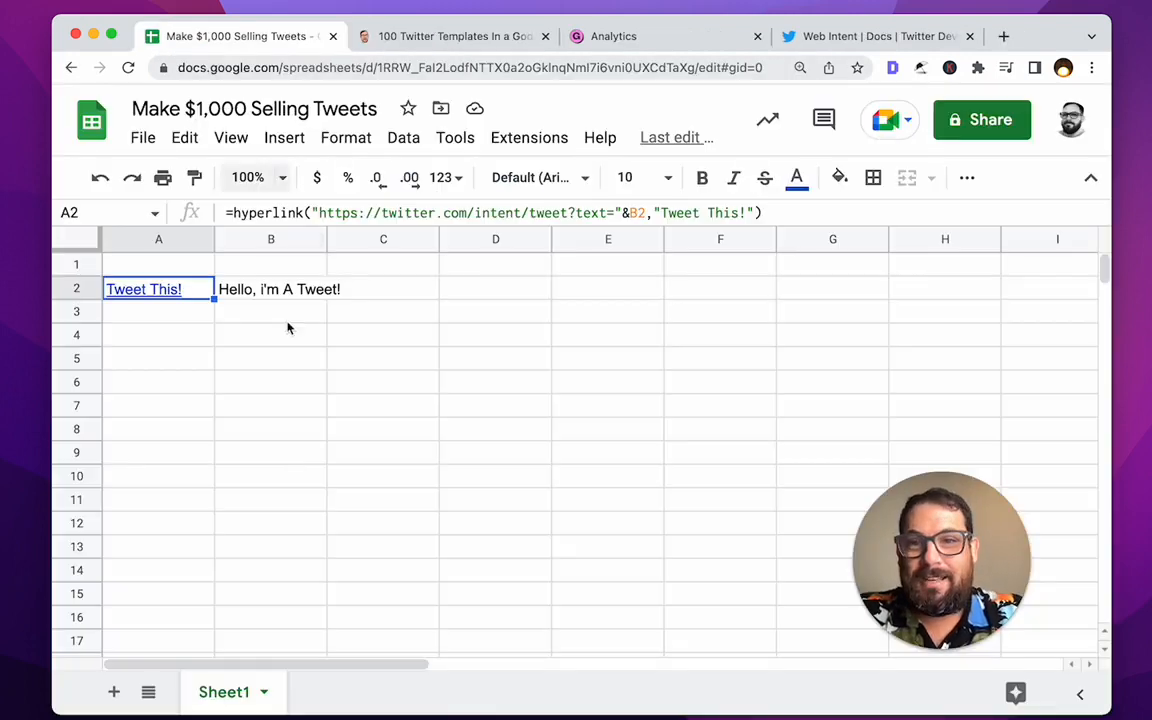
{"action": "key", "text": "super+w"}
- Copy the Tweet This! hyperlink formula from A2 into cells A3 through A9
{"action": "left_click", "coordinate": [268, 298]}
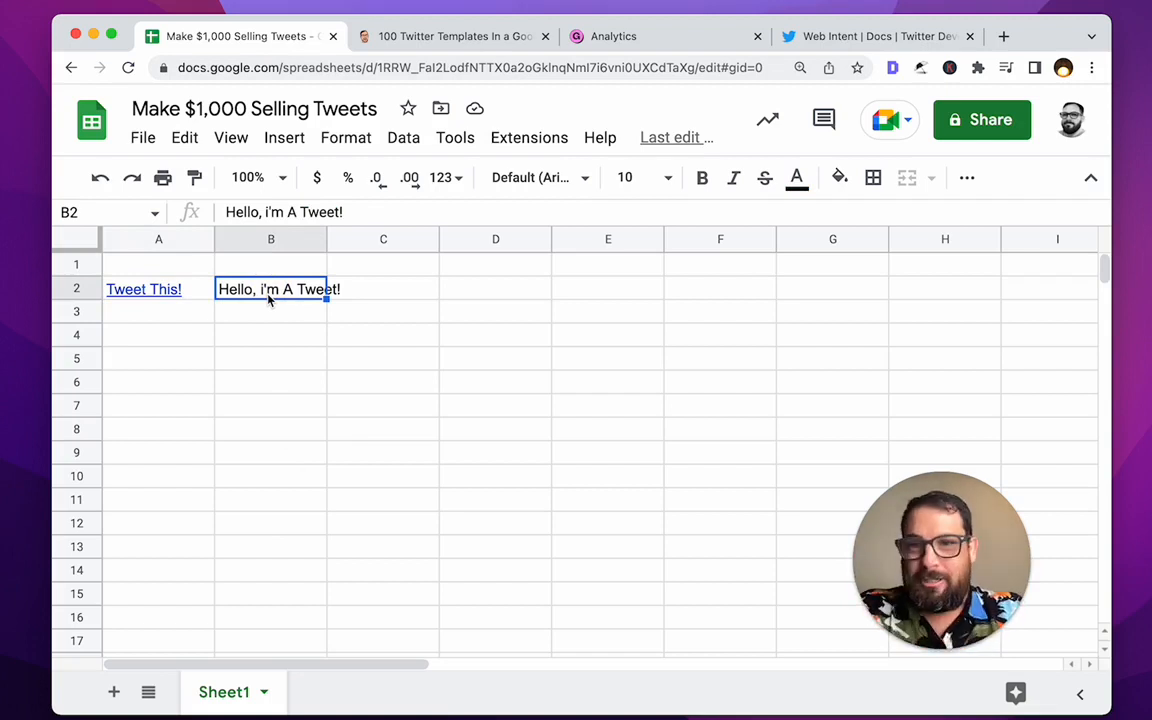
{"action": "key", "text": "Left"}
{"action": "key", "text": "Right"}
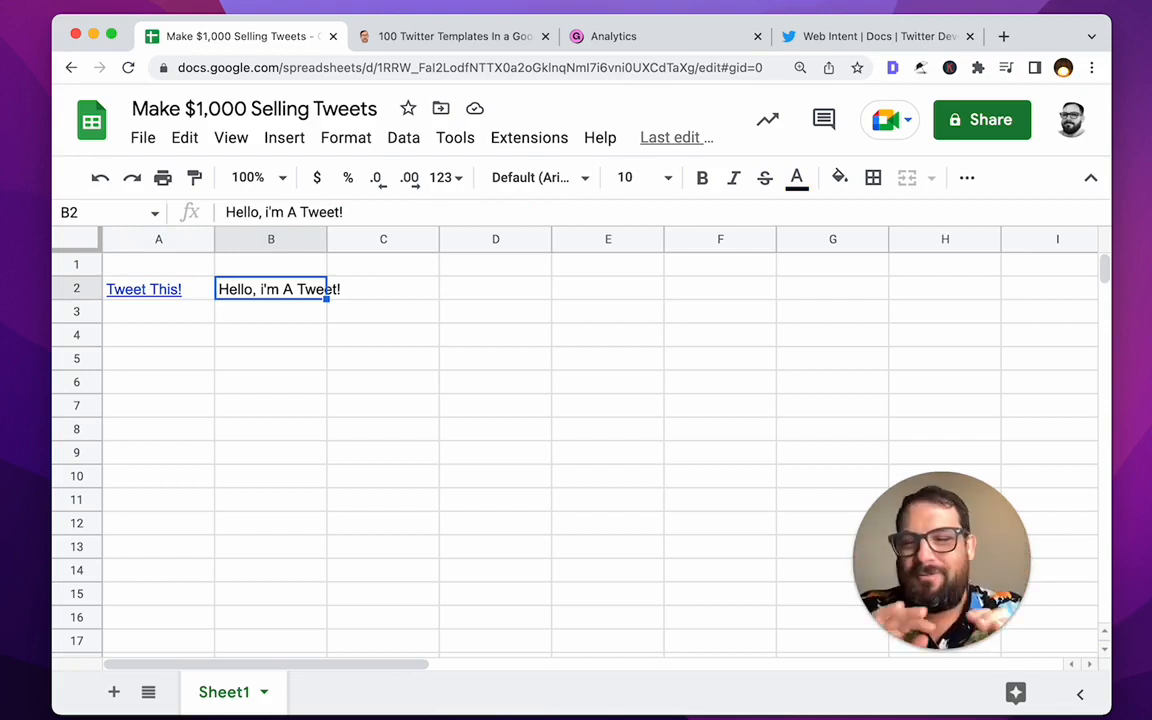
{"action": "key", "text": "Left"}
{"action": "key", "text": "Down"}
{"action": "type", "text": "Tweet This!"}
{"action": "key", "text": "Down"}
{"action": "type", "text": "Tweet This!"}
{"action": "key", "text": "Down"}
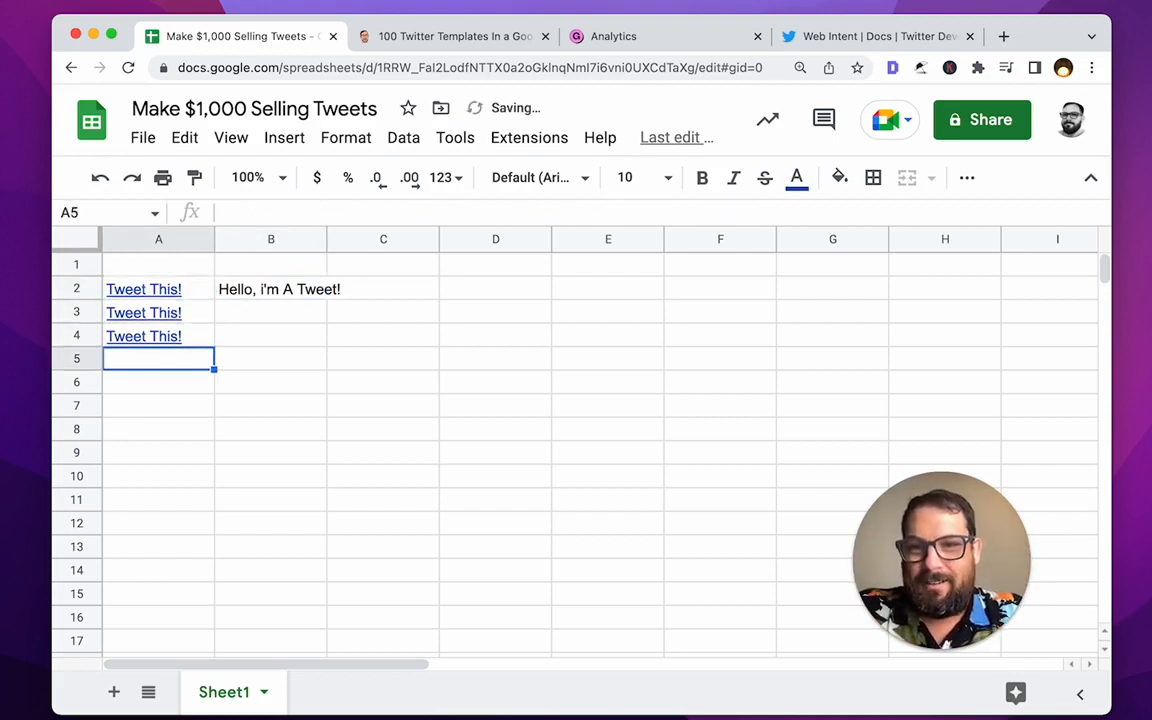
{"action": "type", "text": "Tweet This!"}
{"action": "key", "text": "Down"}
{"action": "key", "text": "ctrl+v"}
{"action": "key", "text": "Down"}
{"action": "key", "text": "ctrl+v"}
{"action": "key", "text": "Down"}
{"action": "type", "text": "Tweet This!"}
{"action": "key", "text": "Down"}
{"action": "type", "text": "Tweet This!"}
{"action": "key", "text": "Down"}
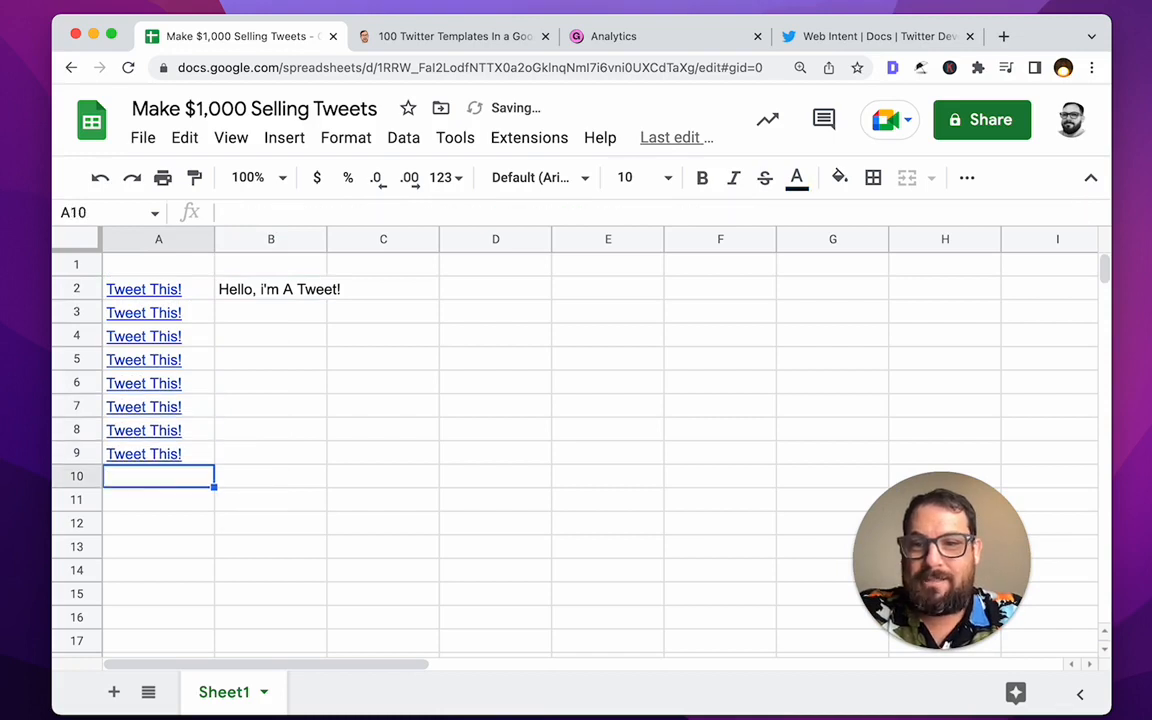
- Extend the hyperlink formula through the rest of column A, from A10 to A1000
{"action": "type", "text": "Tweet This!"}
{"action": "key", "text": "Down"}
{"action": "key", "text": "Up"}
{"action": "key", "text": "ctrl+shift+Down"}
{"action": "key", "text": "ctrl+v"}
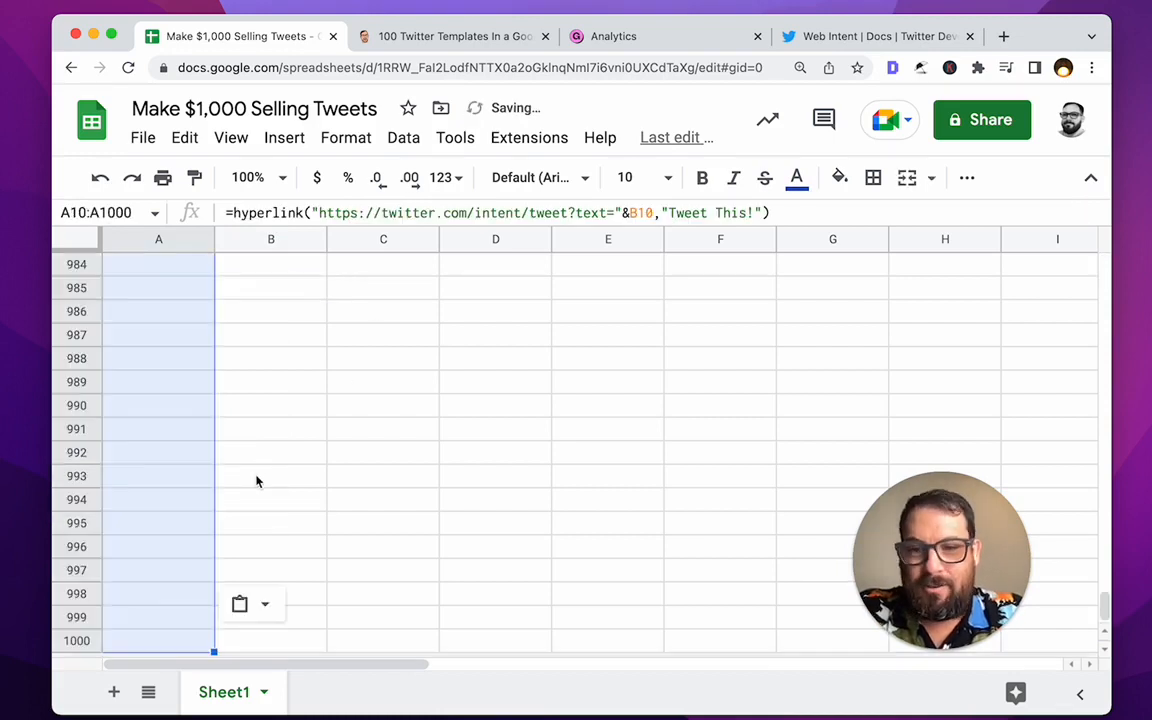
- Widen column B so the sample tweet in B2 fits inside its cell
{"action": "key", "text": "Up"}
{"action": "key", "text": "Right"}
{"action": "key", "text": "Up"}
{"action": "key", "text": "Up"}
{"action": "key", "text": "Up"}
{"action": "key", "text": "Up"}
{"action": "key", "text": "Up"}
{"action": "key", "text": "Up"}
{"action": "key", "text": "Up"}
{"action": "key", "text": "Up"}
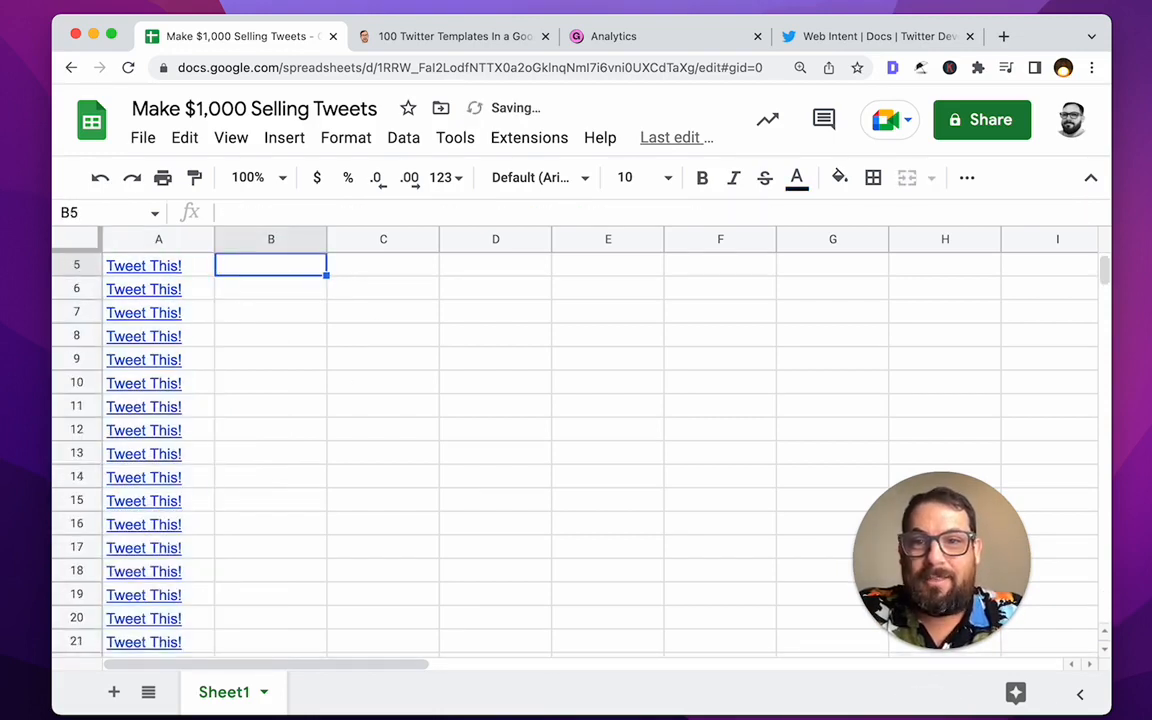
{"action": "key", "text": "Down"}
{"action": "key", "text": "Right"}
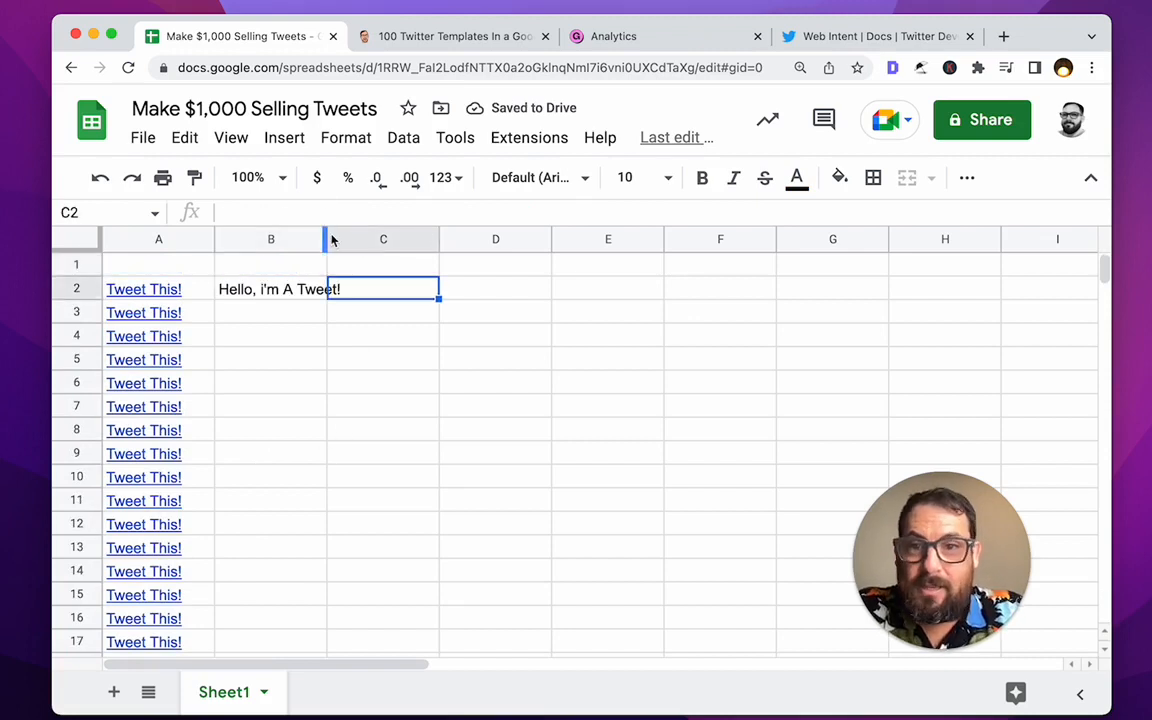
{"action": "left_click_drag", "start_coordinate": [325, 238], "coordinate": [384, 239]}
- Enter a LEN formula in C2 that counts the characters of the tweet in B2
{"action": "type", "text": "="}
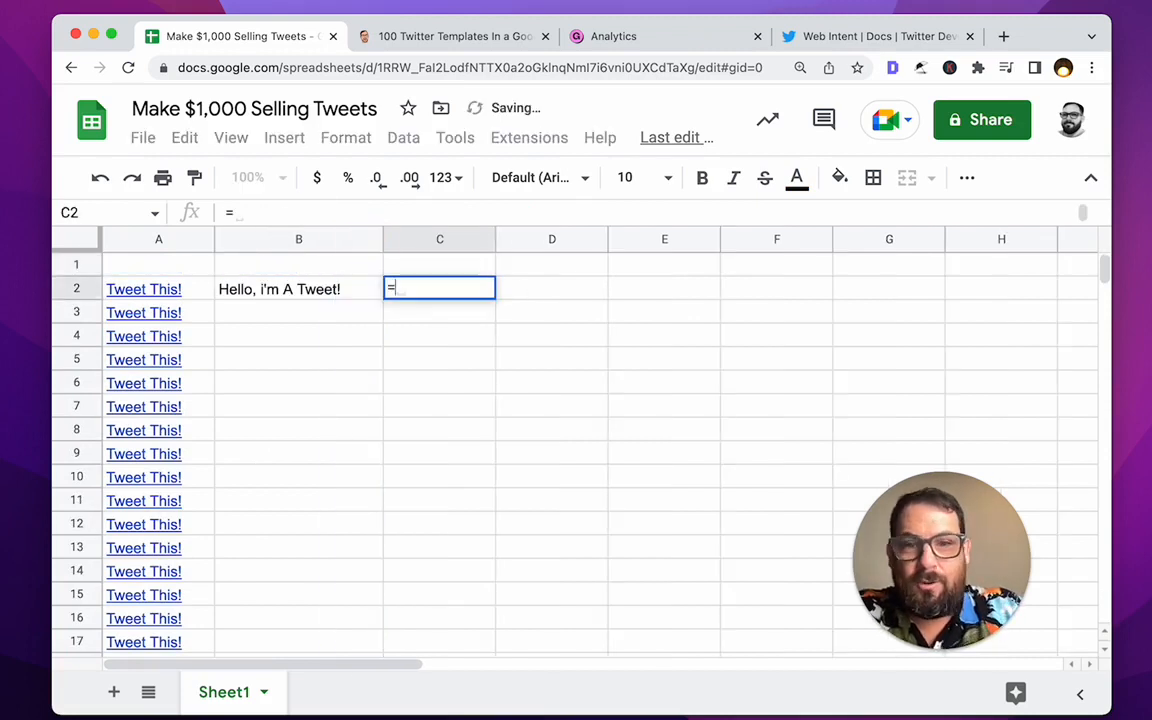
{"action": "type", "text": "1en(B2"}
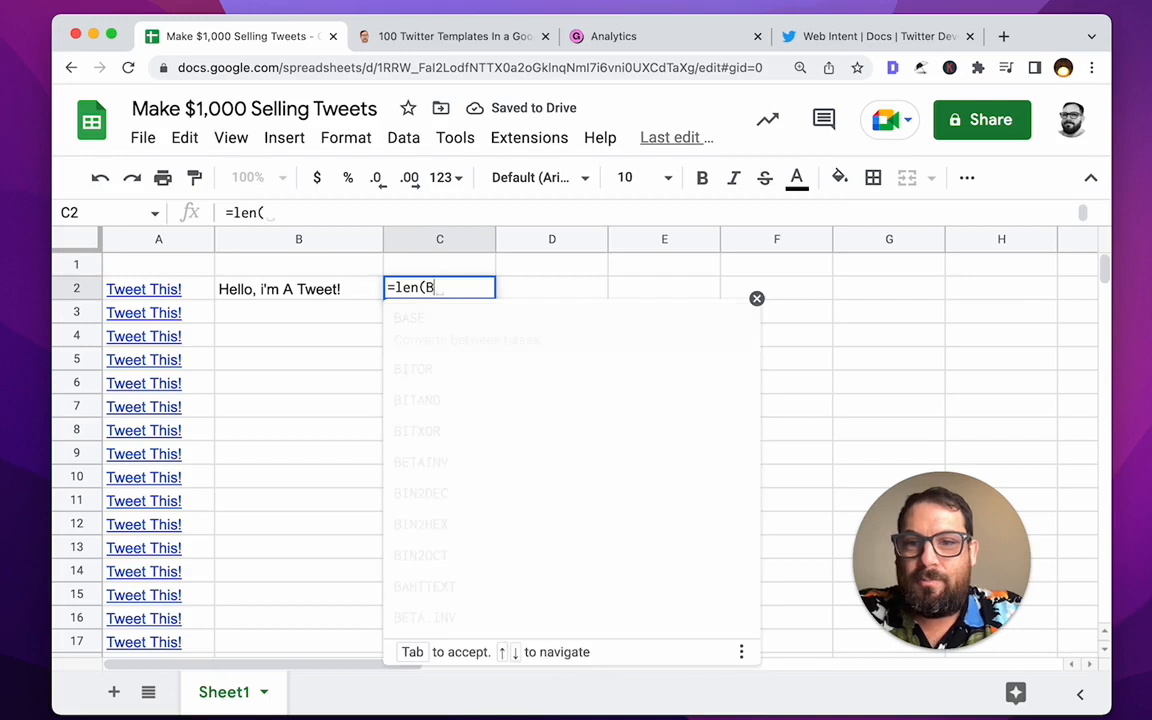
{"action": "key", "text": "Return"}
- Label the columns in row 1 with URL in A1, Tweet in B1 and Character Count in C1
{"action": "left_click", "coordinate": [439, 264]}
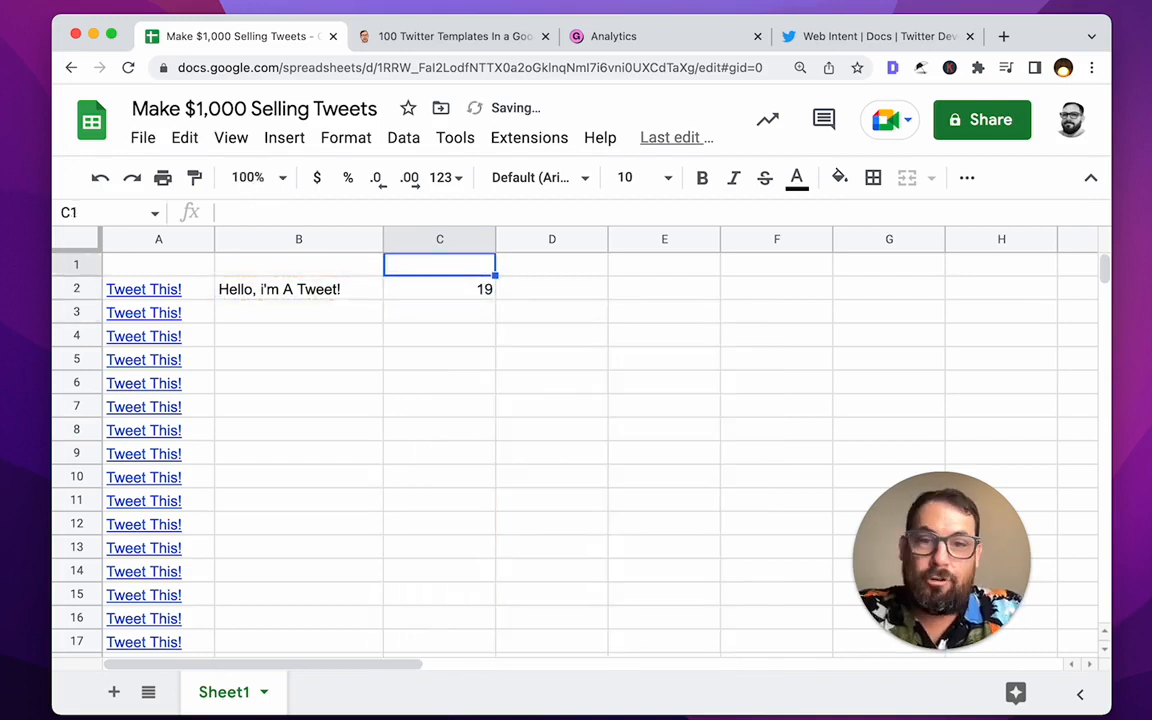
{"action": "type", "text": "Character Count"}
{"action": "left_click", "coordinate": [298, 264]}
{"action": "type", "text": "Tweet"}
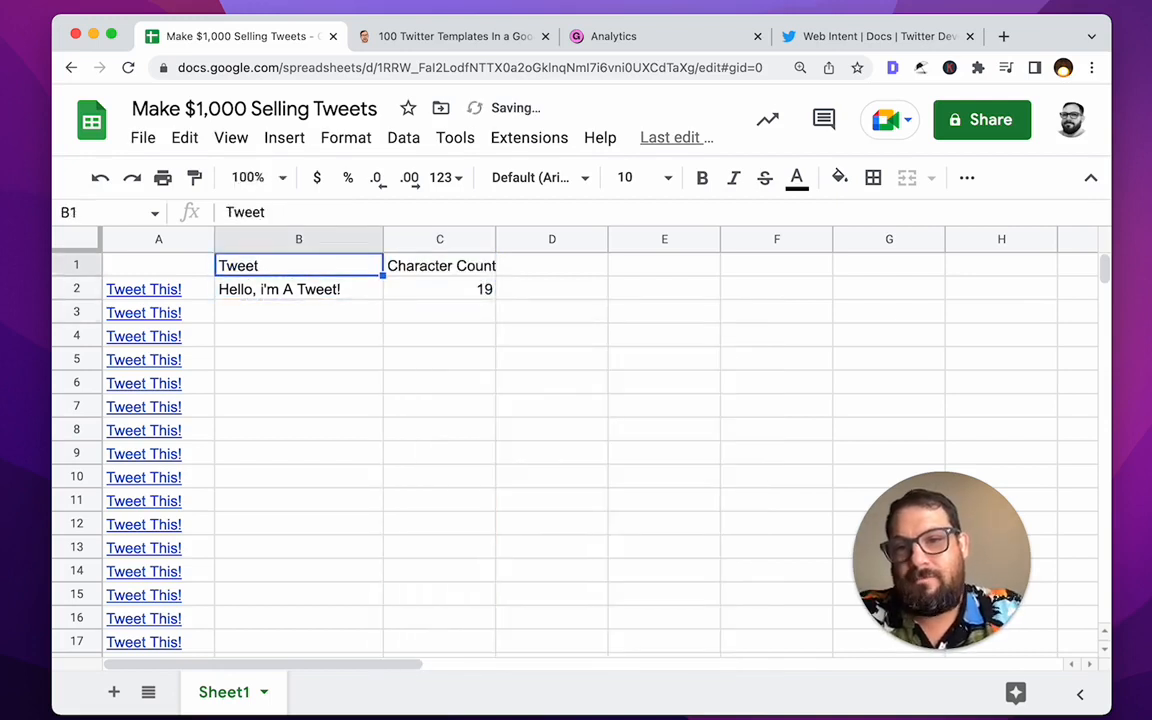
{"action": "left_click", "coordinate": [158, 264]}
{"action": "type", "text": "URL"}
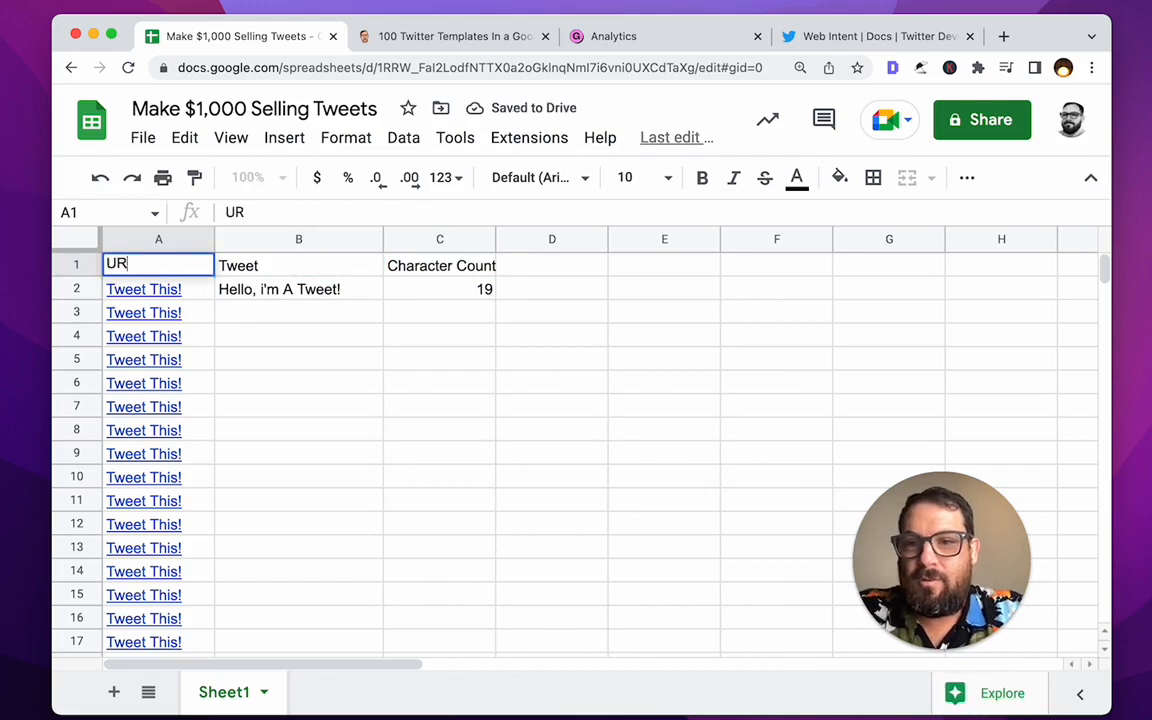
- Fill the LEN formula from C2 down the rest of column C
{"action": "left_click", "coordinate": [440, 296]}
{"action": "key", "text": "ctrl+shift+Down"}
{"action": "key", "text": "ctrl+d"}
{"action": "key", "text": "ctrl+Up"}
{"action": "key", "text": "Down"}
{"action": "key", "text": "Down"}
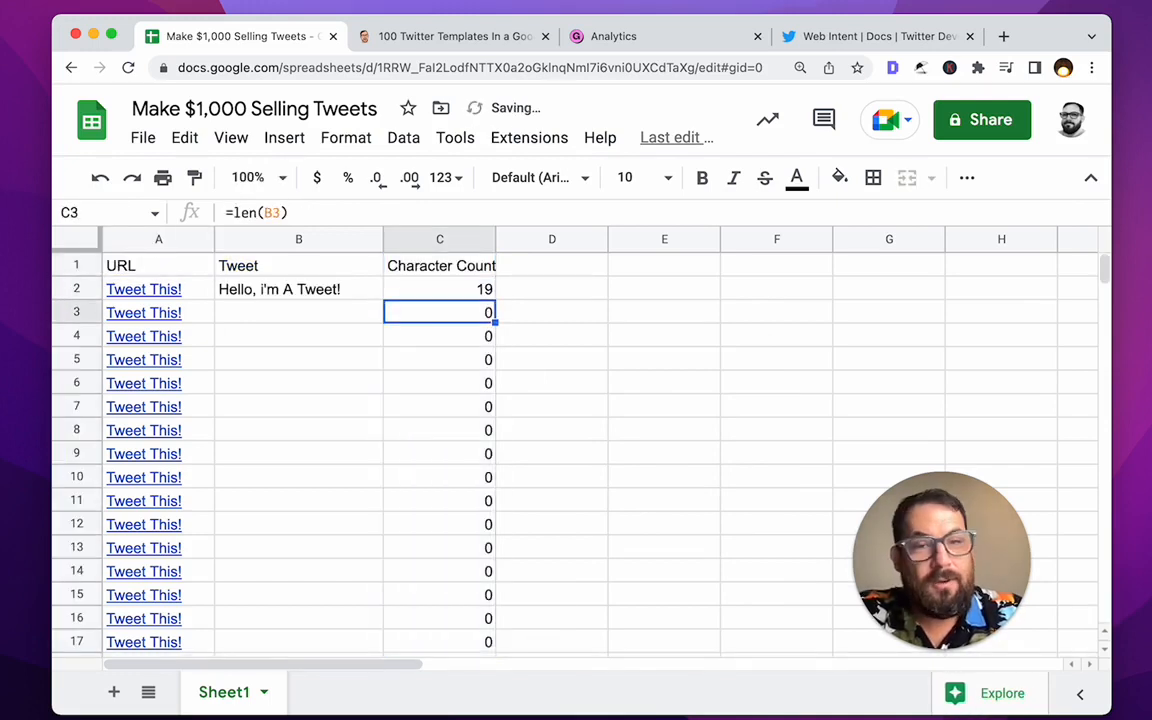
- Enter the second sample tweet "Hey, what's going on?" in cell B3
{"action": "key", "text": "Left"}
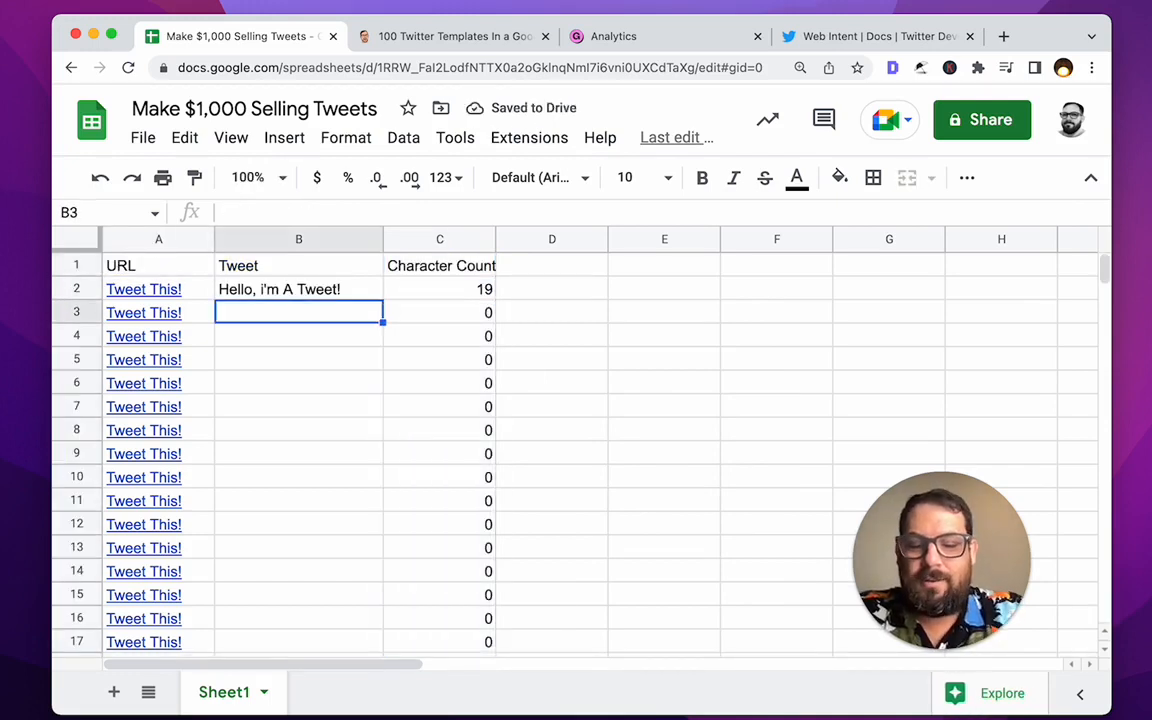
{"action": "type", "text": "Hey, what's going one"}
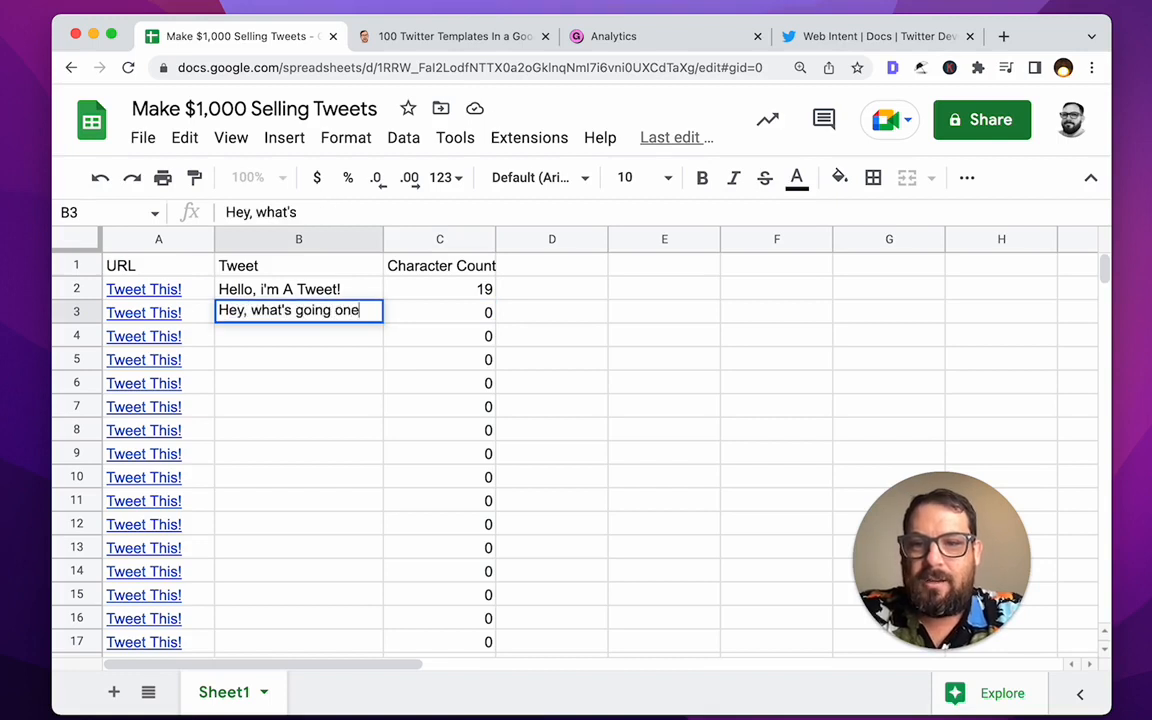
{"action": "key", "text": "BackSpace"}
{"action": "type", "text": "?"}
{"action": "key", "text": "Tab"}
- Test the A3 link in the tweet composer, clear the prefilled text and close it to return to the spreadsheet
{"action": "left_click", "coordinate": [183, 311]}
{"action": "left_click", "coordinate": [250, 347]}
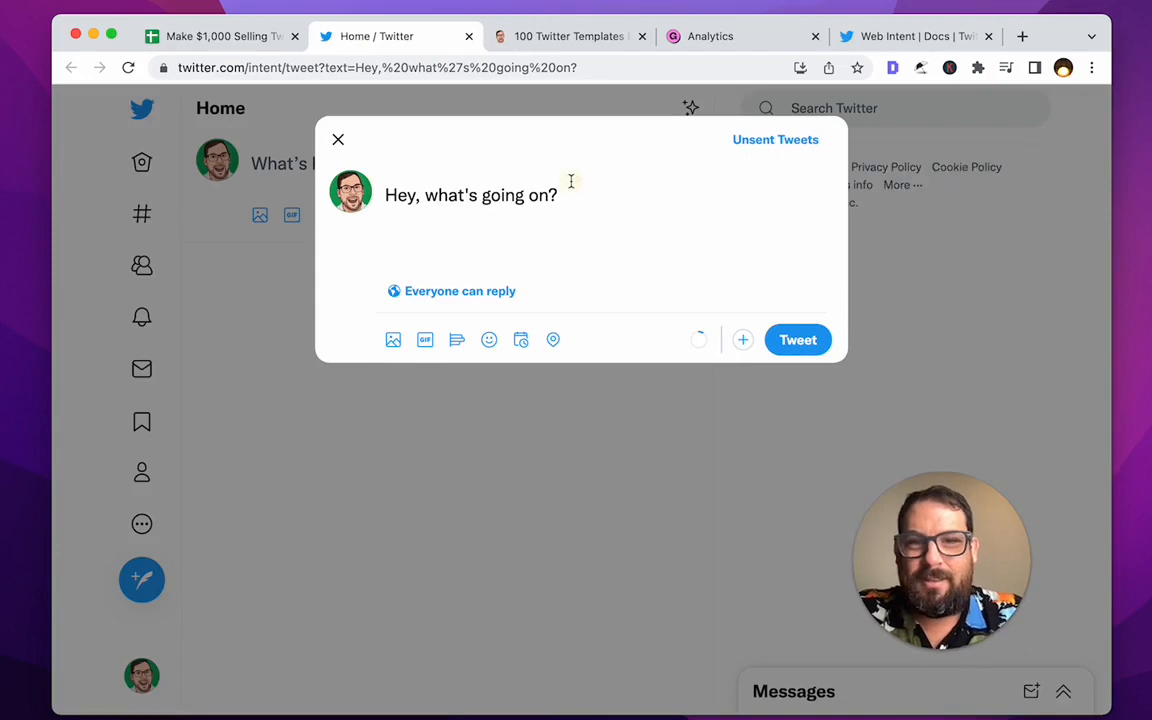
{"action": "left_click", "coordinate": [573, 198]}
{"action": "key", "text": "super+a"}
{"action": "key", "text": "BackSpace"}
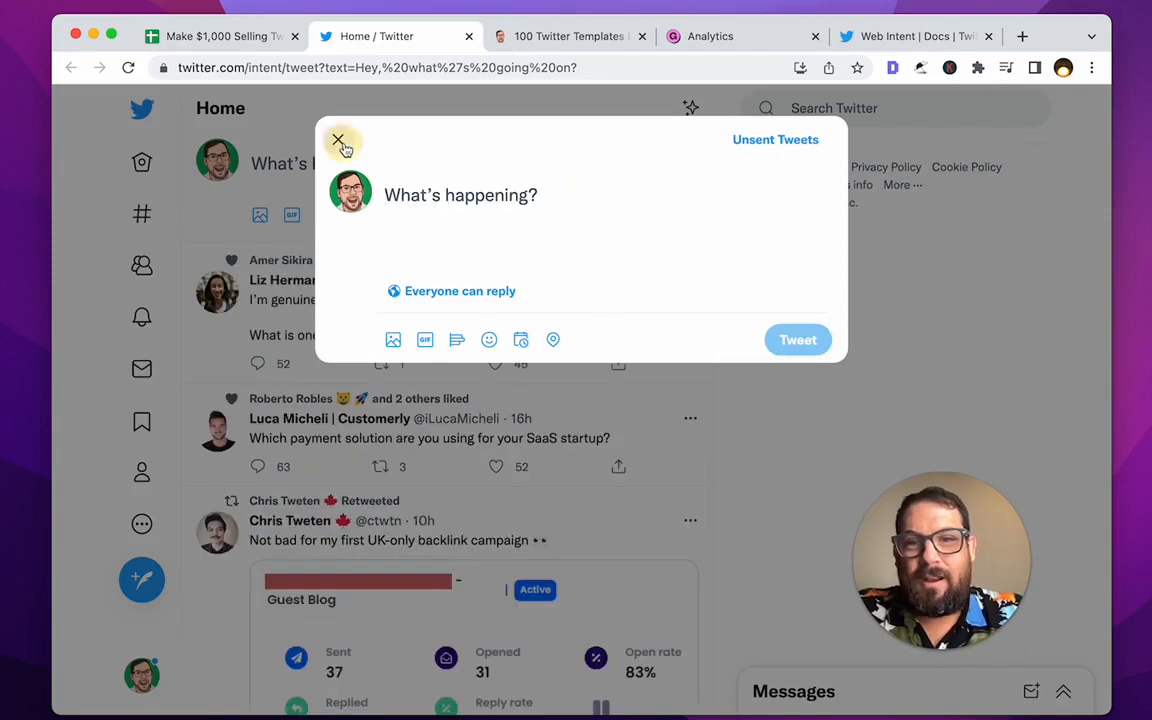
{"action": "left_click", "coordinate": [338, 140]}
{"action": "key", "text": "super+w"}
{"action": "left_click", "coordinate": [345, 385]}
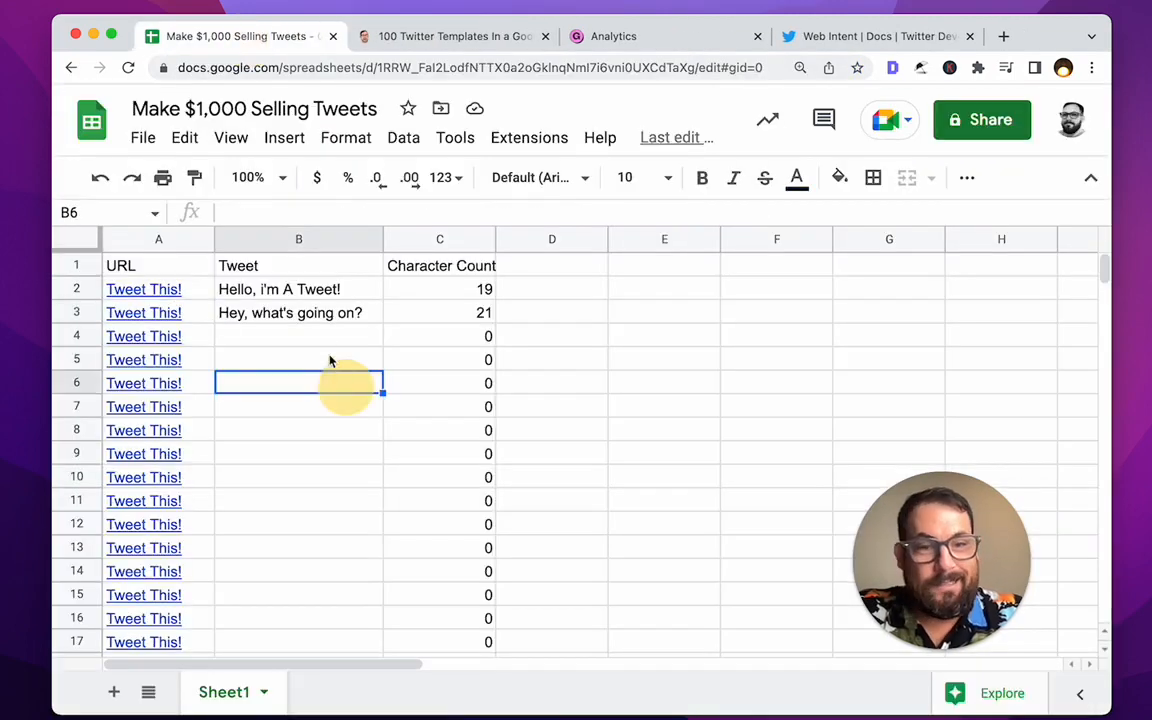
{"action": "left_click", "coordinate": [326, 321]}
{"action": "key", "text": "Left"}
{"action": "key", "text": "Right"}
{"action": "key", "text": "Up"}
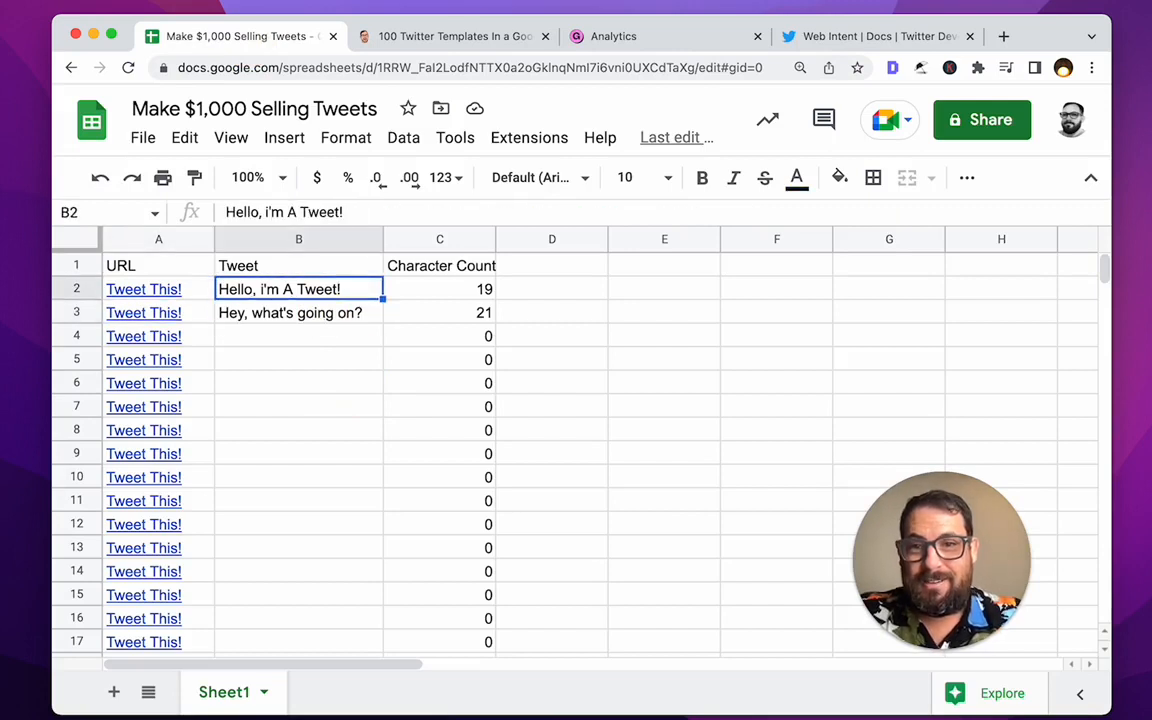